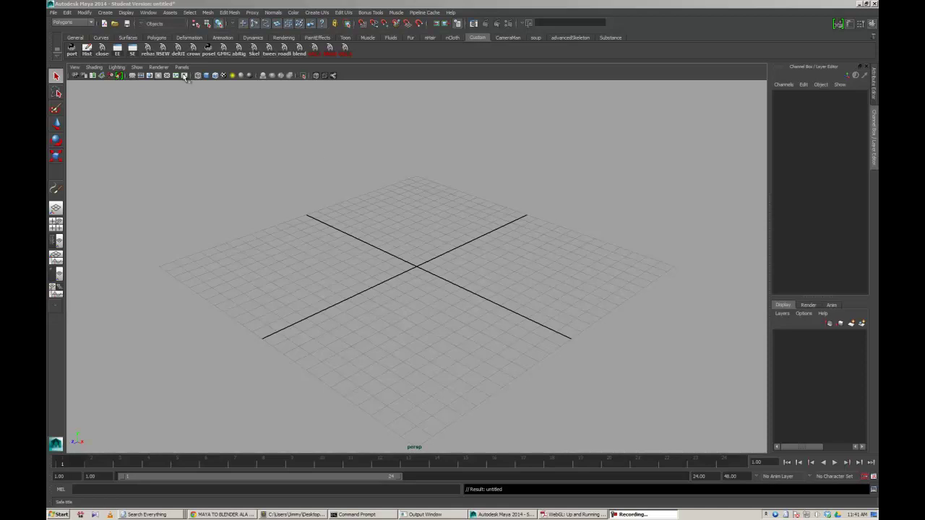
Create a polygon helix at the origin and display it smooth-shaded
left_click(105, 12)
mouse_move(127, 33)
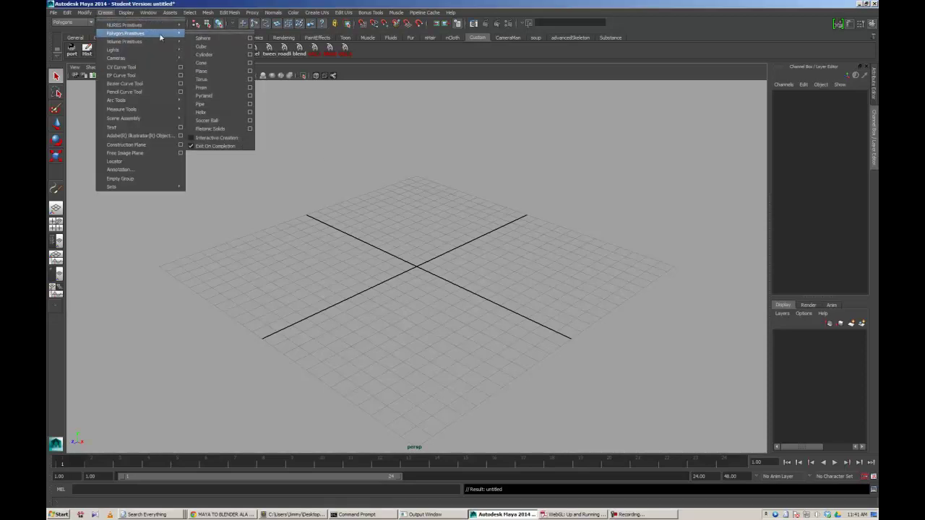
left_click(211, 112)
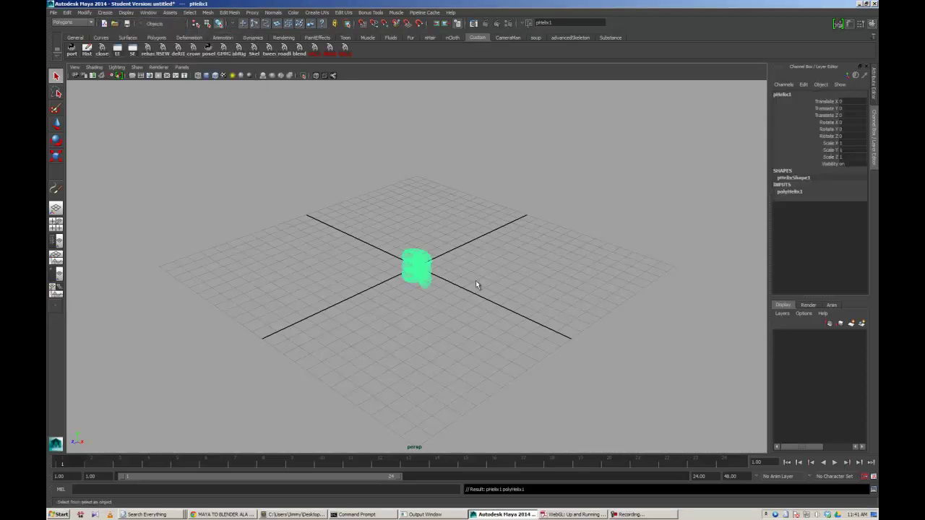
right_click_drag(476, 284, 540, 313, "alt")
left_click(789, 192)
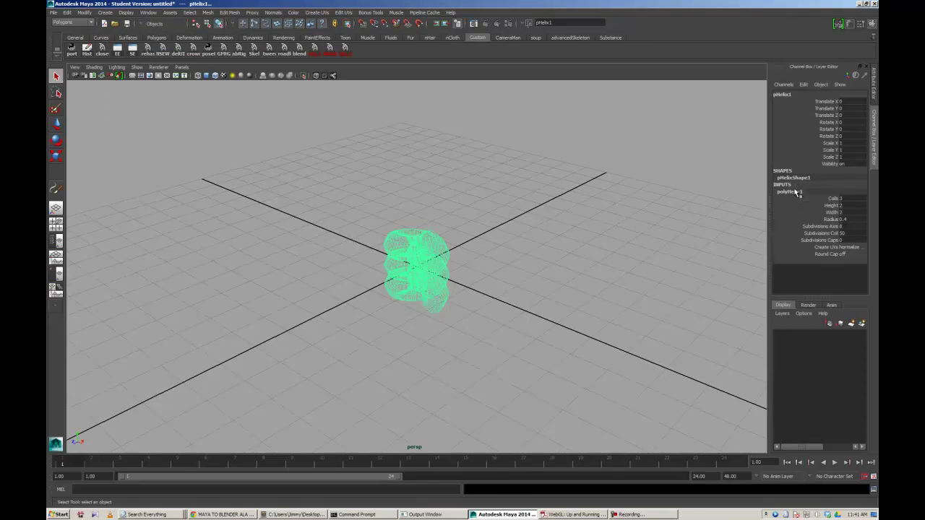
scroll(603, 270, "up", 3)
key("5")
Thin the helix tube to radius 0.22 and switch to a layout showing the Outliner
right_click_drag(569, 266, 666, 265, "alt")
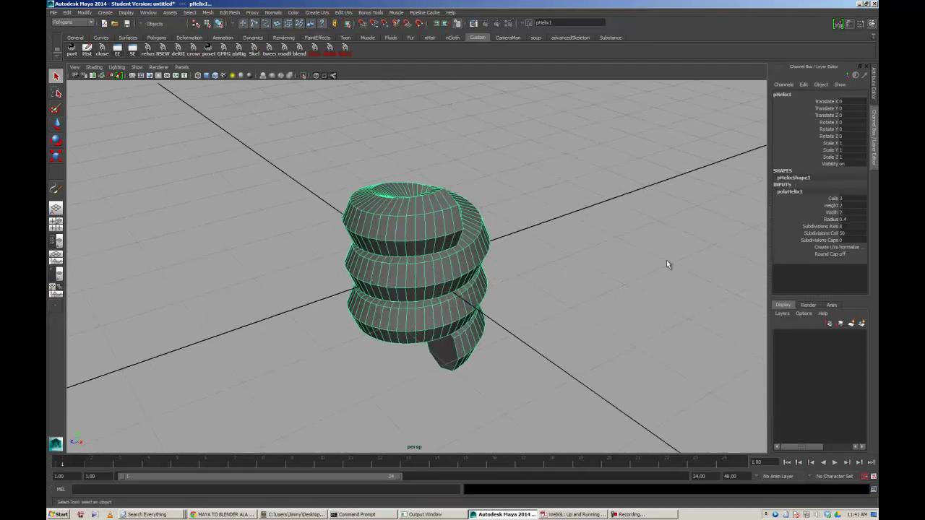
left_click(831, 198)
middle_click_drag(629, 217, 567, 227)
left_click(831, 219)
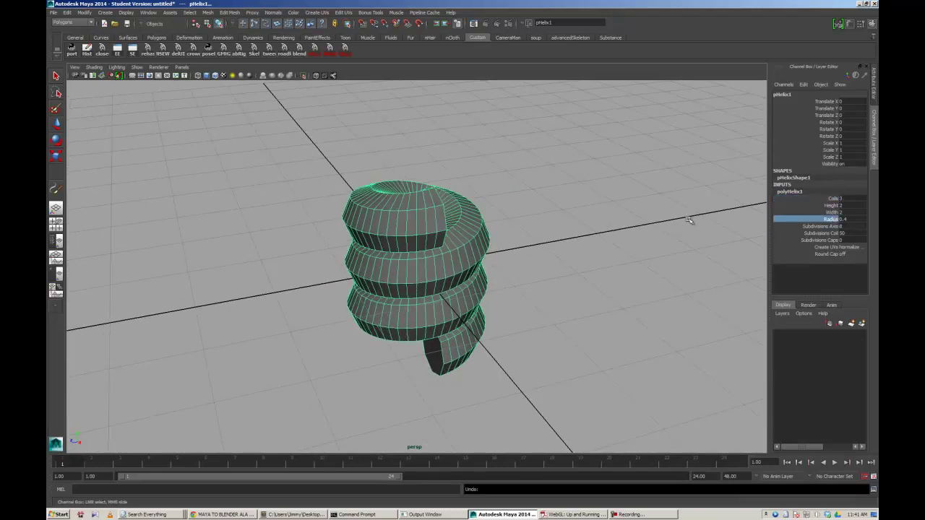
middle_click_drag(687, 215, 605, 220)
mouse_move(606, 220)
left_mouse_down("alt")
mouse_move(526, 226)
mouse_move(517, 217)
mouse_move(602, 227)
mouse_move(557, 241)
left_mouse_up("alt")
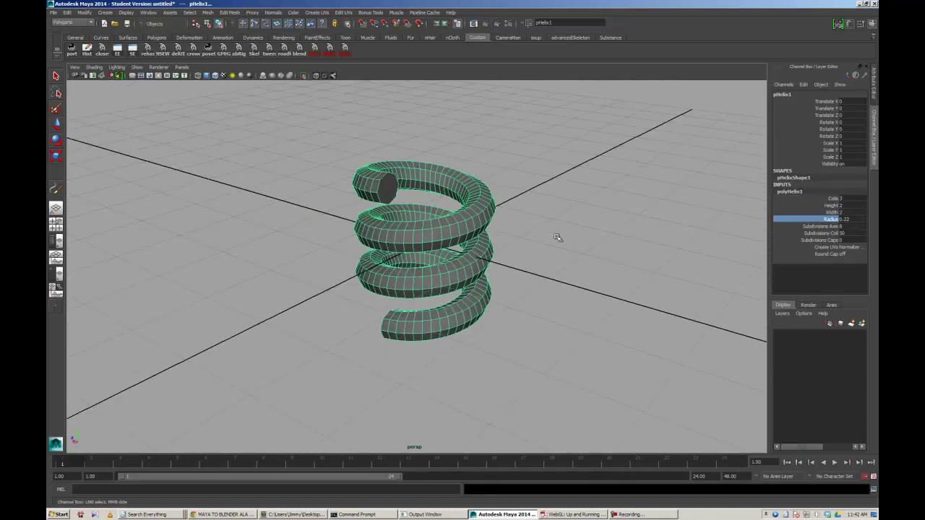
key("space")
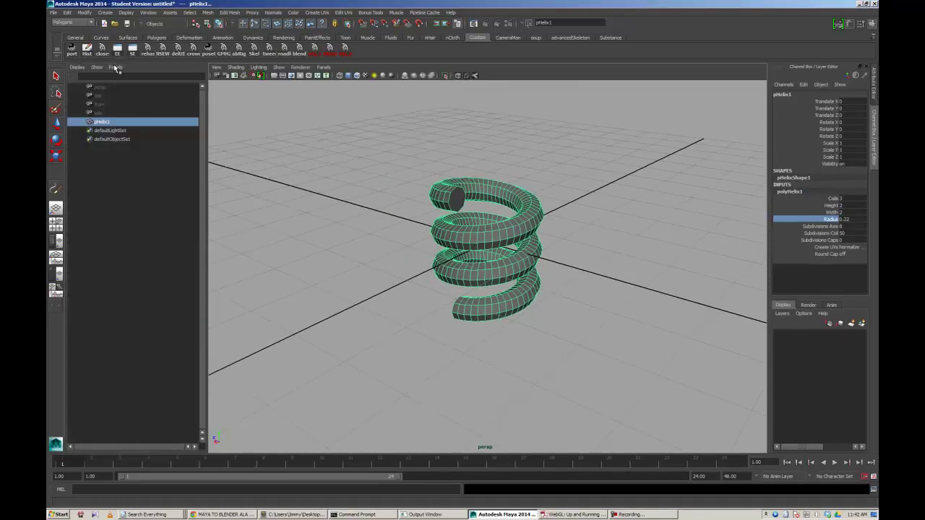
Show the UV Texture Editor in the side pane and widen it
left_click(117, 67)
mouse_move(124, 109)
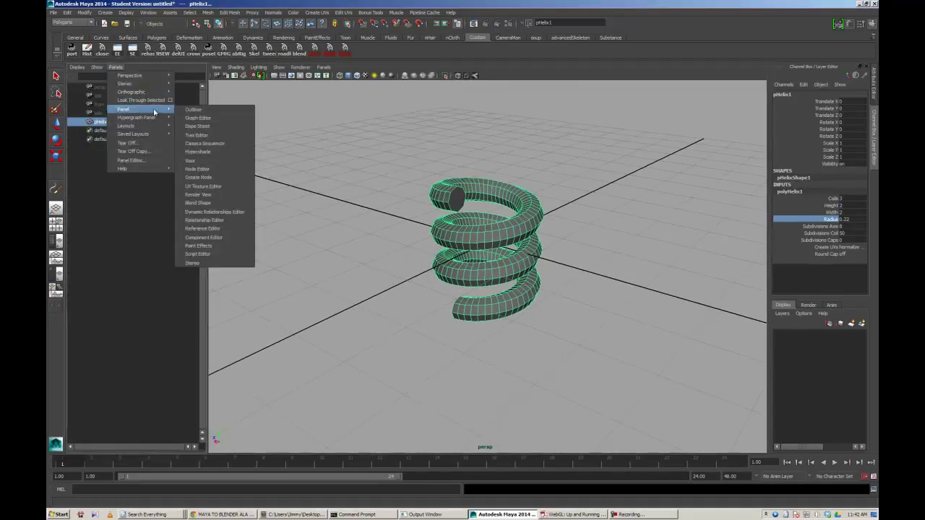
left_click(208, 187)
left_click(207, 186)
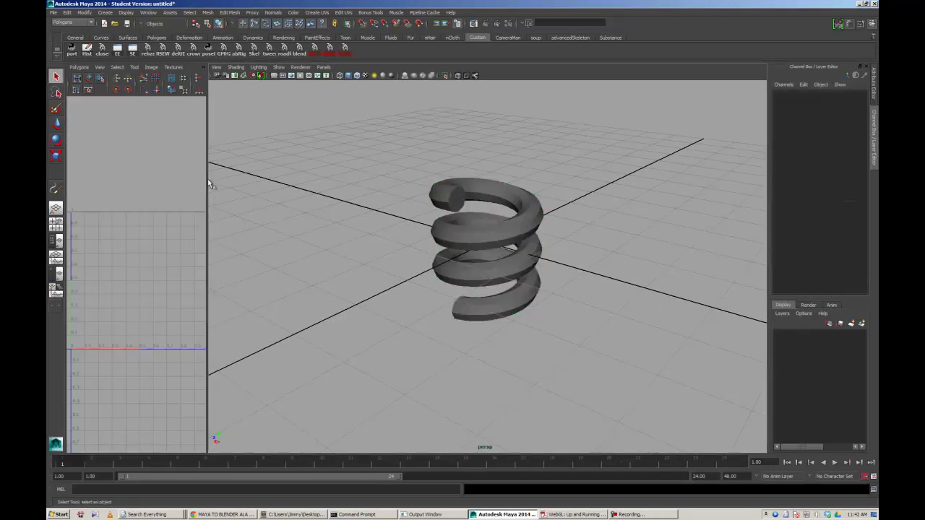
left_click_drag(207, 185, 412, 182)
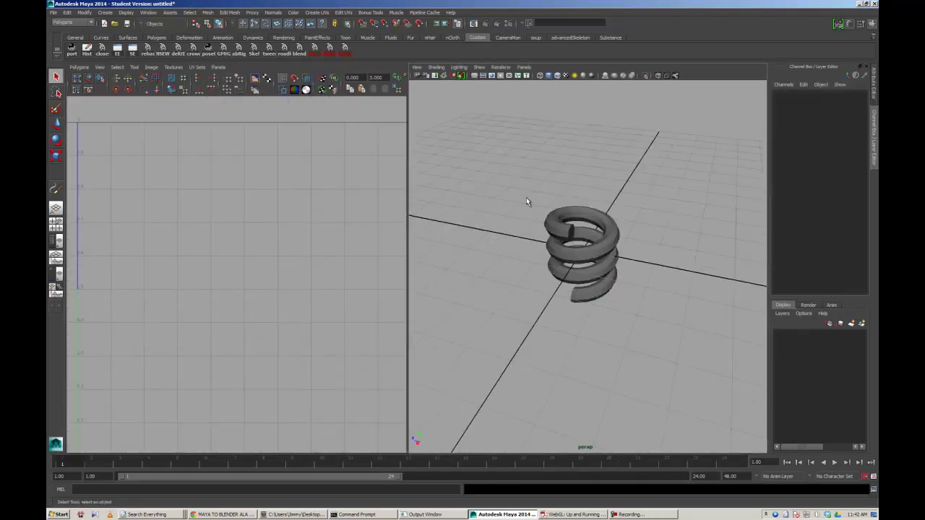
Select the helix to display its UVs and export it to Blender as geo_out_temp.obj
left_click(545, 279)
key("f")
key("f")
mouse_move(549, 304)
left_mouse_down("alt")
mouse_move(566, 271)
mouse_move(526, 232)
left_mouse_up("alt")
left_click(566, 272)
left_click(538, 242)
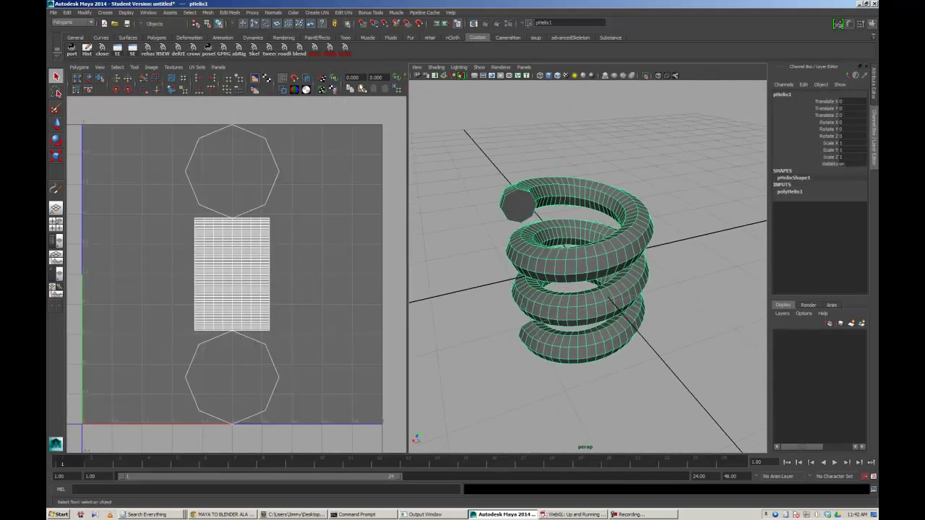
left_click(331, 51)
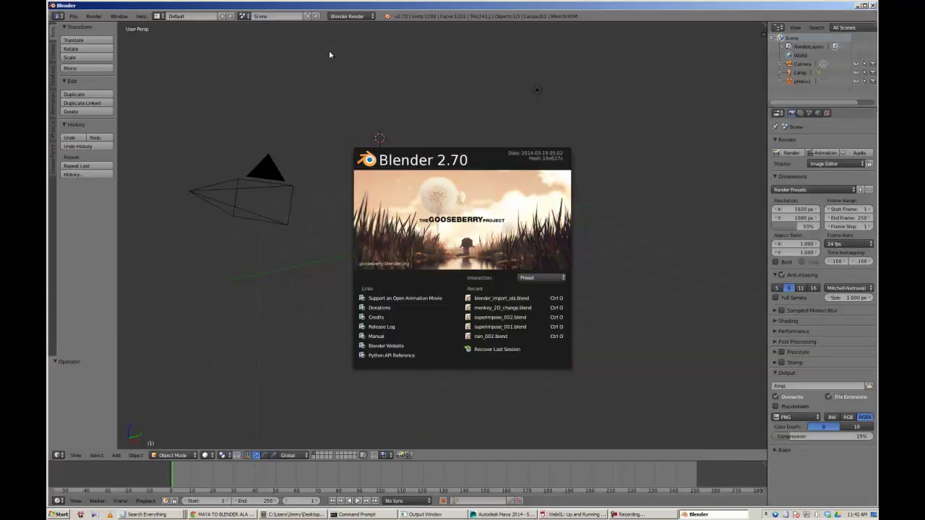
Inspect the imported helix in Blender and switch to the UV Editing screen layout
scroll(464, 251, "up", 4)
scroll(464, 252, "up", 2)
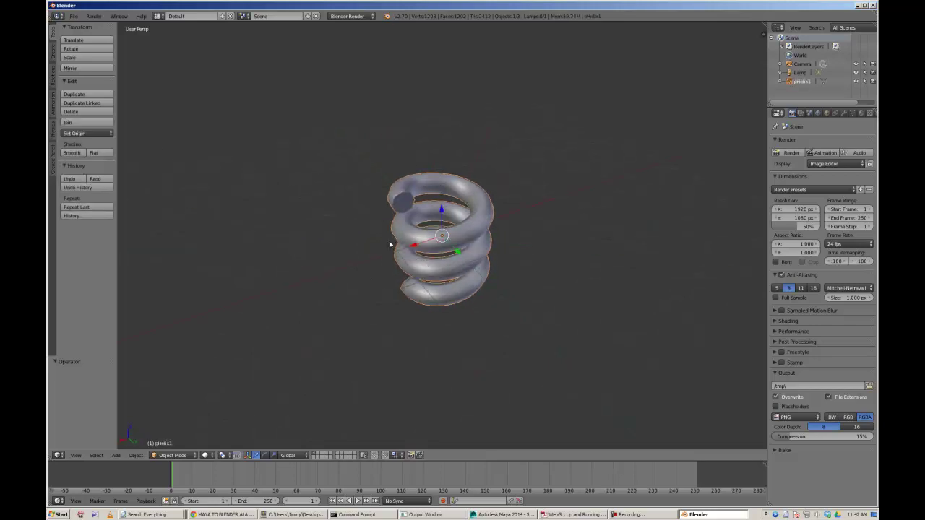
middle_click_drag(388, 244, 159, 123)
mouse_move(309, 134)
middle_mouse_down()
mouse_move(357, 151)
mouse_move(323, 104)
middle_mouse_up()
left_click(159, 16)
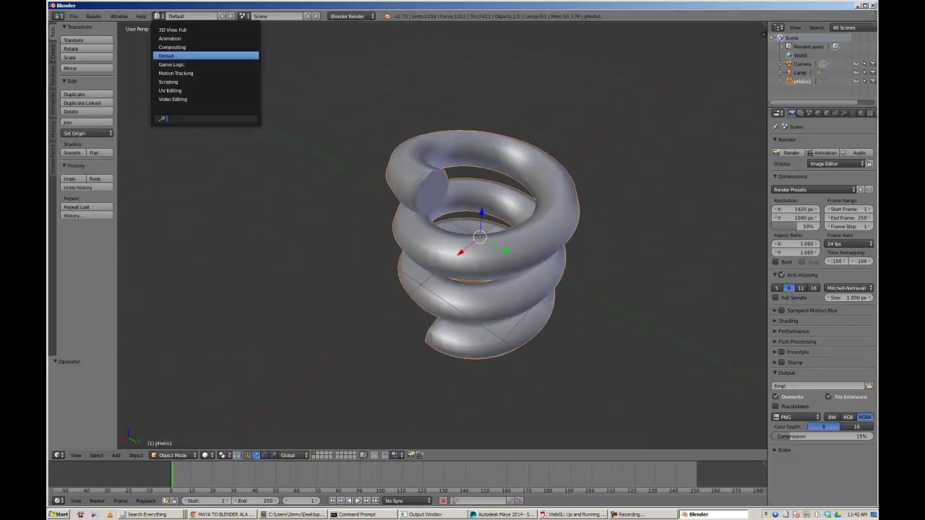
left_click(172, 90)
mouse_move(788, 314)
middle_mouse_down()
mouse_move(704, 289)
mouse_move(728, 304)
mouse_move(722, 292)
middle_mouse_up()
Enter Edit Mode, enable Live Unwrap and select all the helix's UVs
key("Tab")
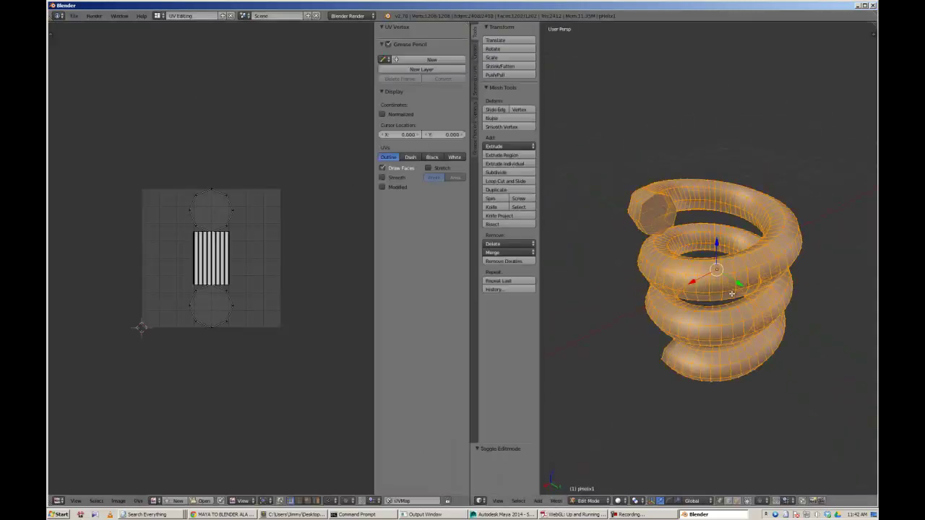
left_click(477, 105)
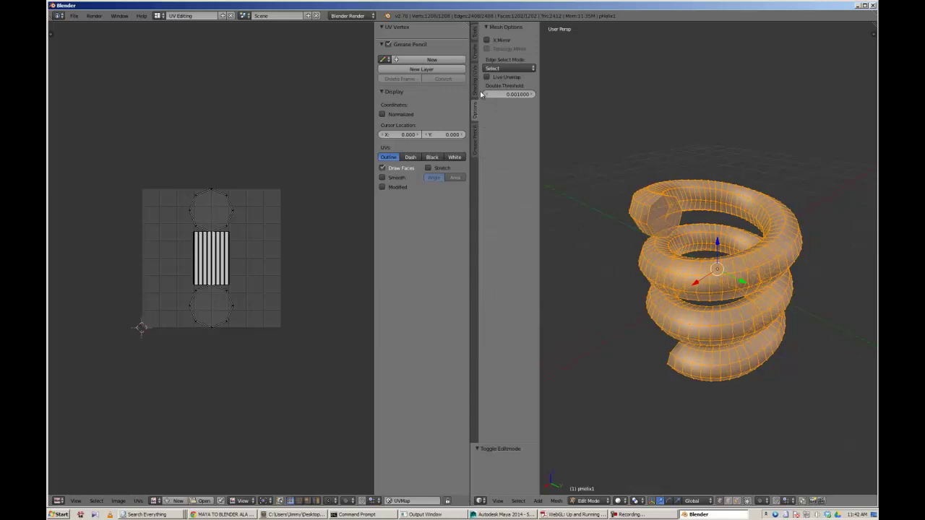
left_click(508, 78)
scroll(203, 441, "up", 2)
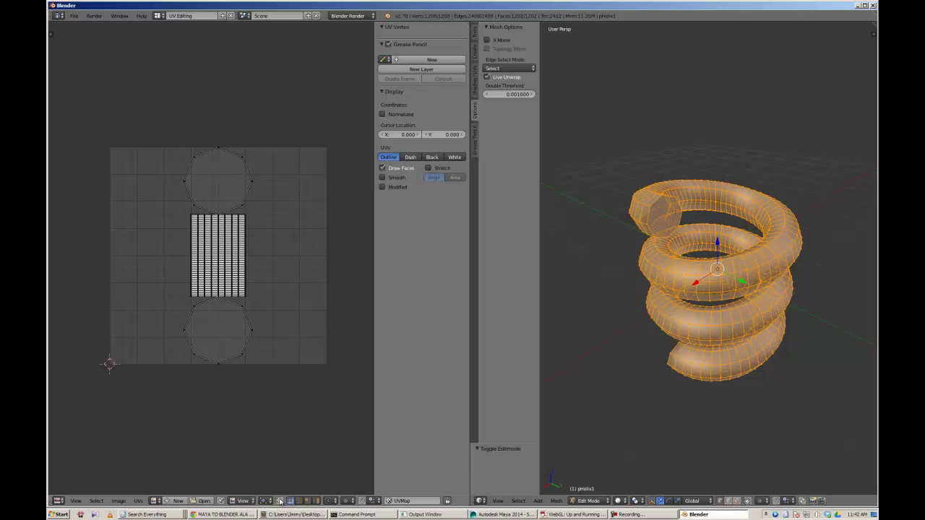
left_click(280, 501)
left_click(138, 501)
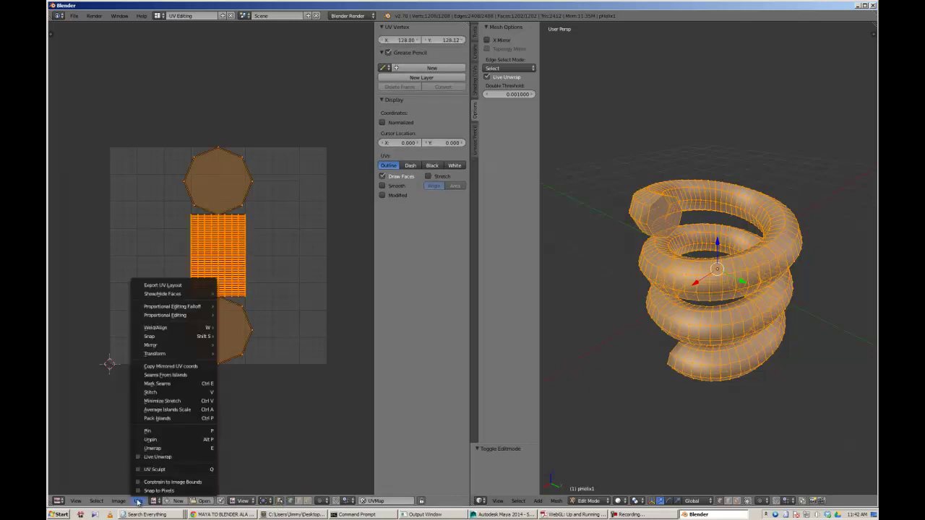
left_click(174, 458)
scroll(620, 289, "up", 2)
Unwrap the helix, then apply Follow Active Quads unwrapping
key("a")
key("a")
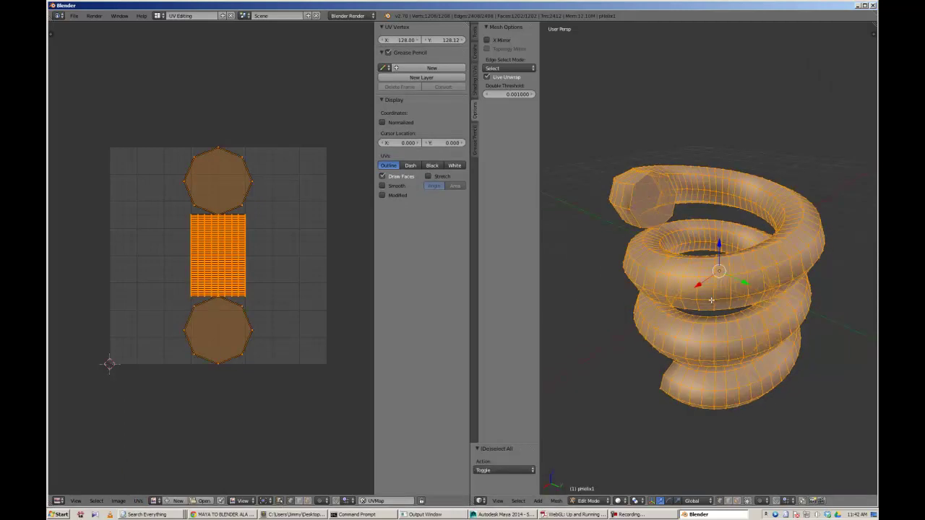
key("u")
left_click(711, 301)
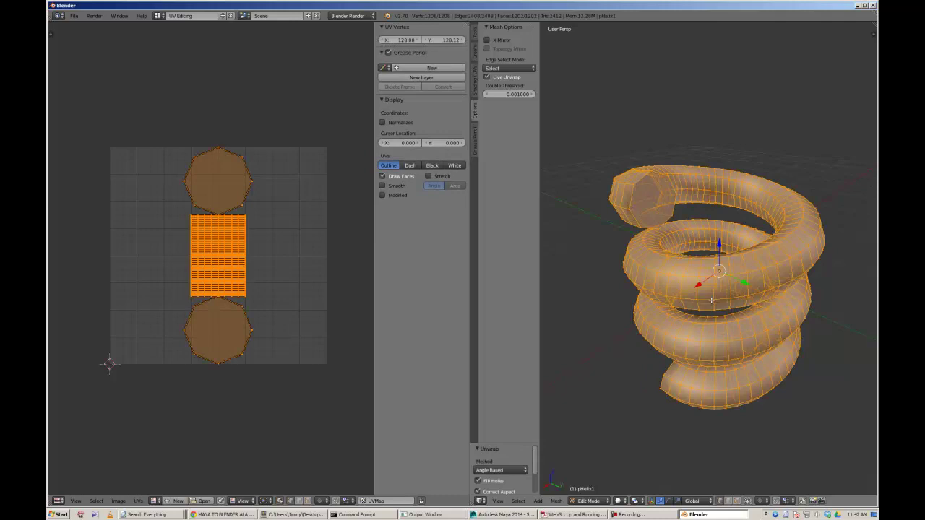
key("u")
left_click(701, 327)
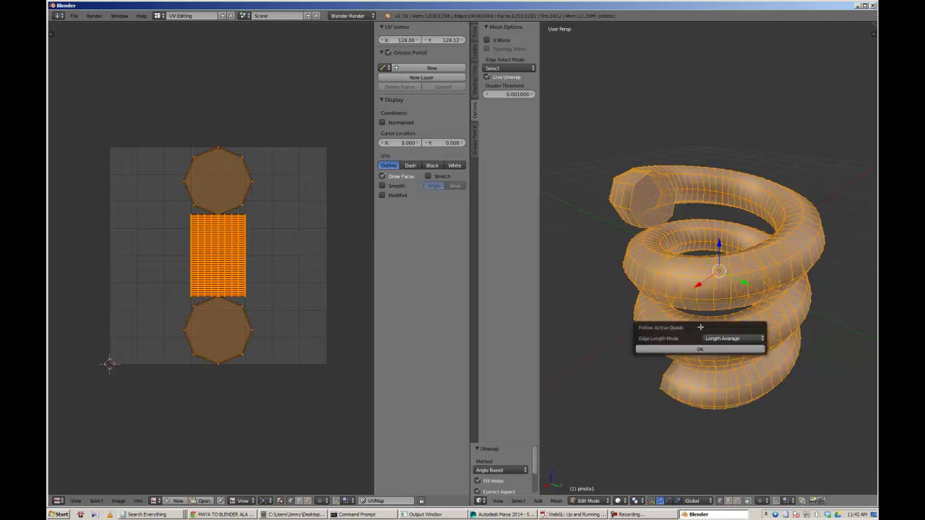
left_click(700, 349)
Reset the helix UVs so each face fills the square, then unwrap again
key("u")
left_click(690, 337)
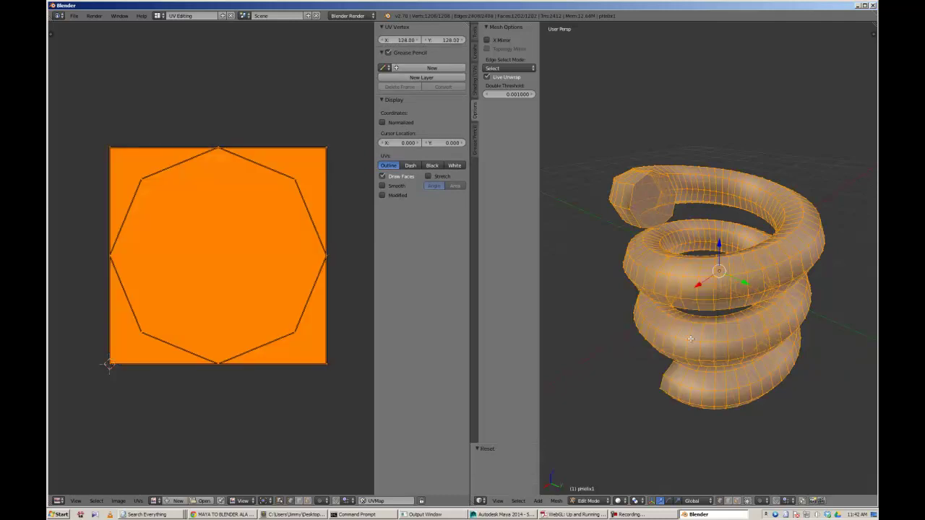
middle_click_drag(663, 287, 671, 284)
key("u")
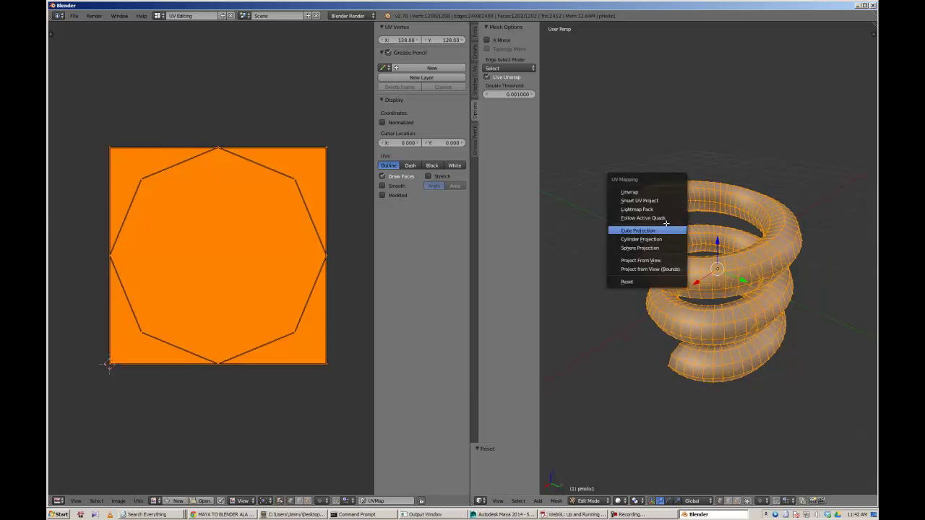
left_click(660, 193)
Deselect everything and select the helix's octagonal end-cap face
middle_click_drag(659, 193, 643, 250)
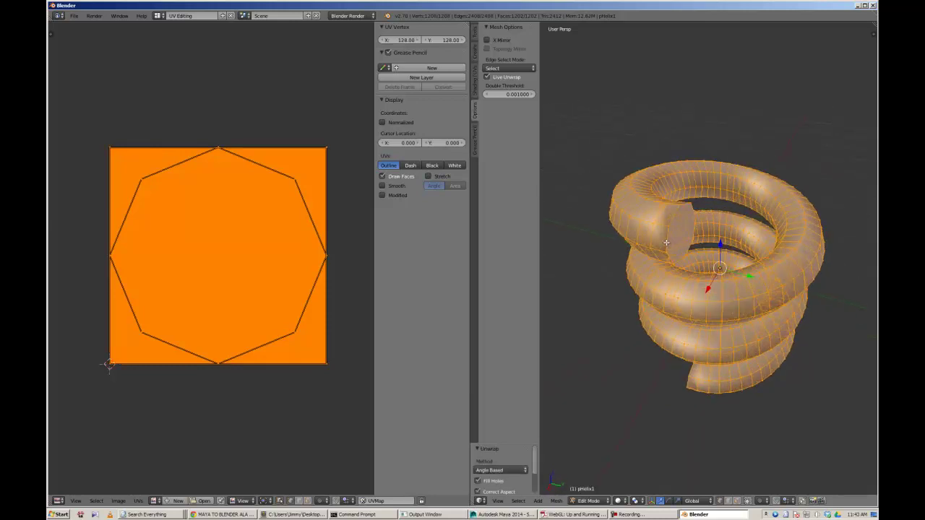
key("a")
mouse_move(651, 226)
middle_mouse_down()
mouse_move(625, 235)
mouse_move(640, 226)
middle_mouse_up()
right_click(586, 226)
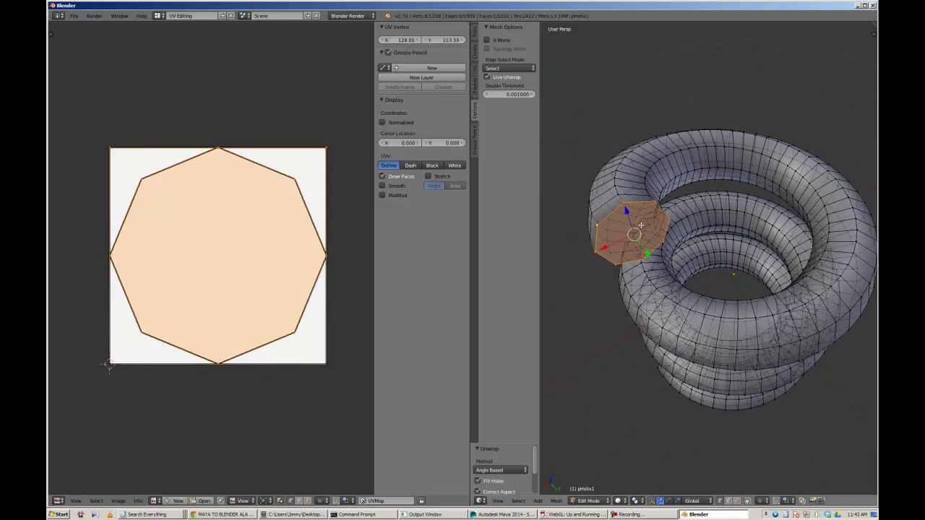
Mark the end-cap border edges as seams
key("ctrl+e")
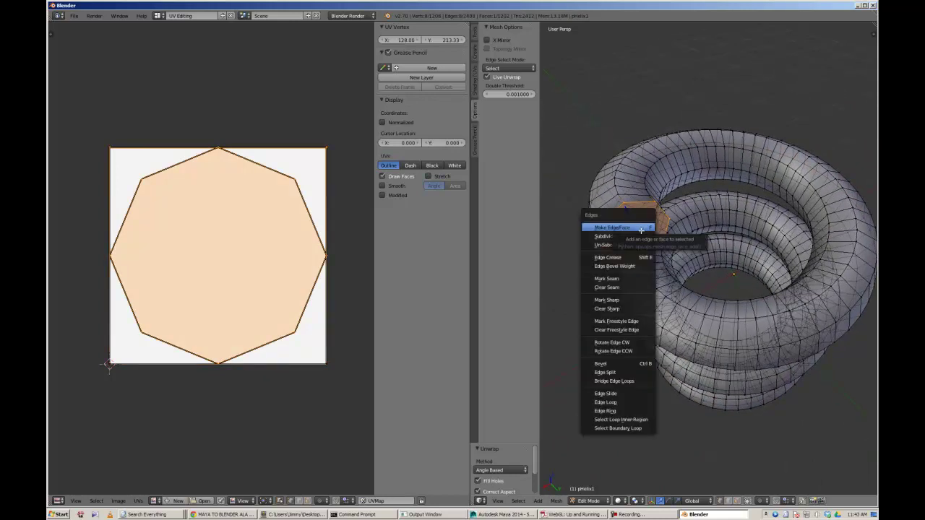
left_click(607, 278)
mouse_move(621, 282)
middle_mouse_down()
mouse_move(694, 291)
mouse_move(775, 323)
mouse_move(665, 288)
middle_mouse_up()
scroll(694, 291, "up", 3)
right_click(743, 316, "alt")
right_click(743, 316)
key("ctrl+e")
left_click(749, 312)
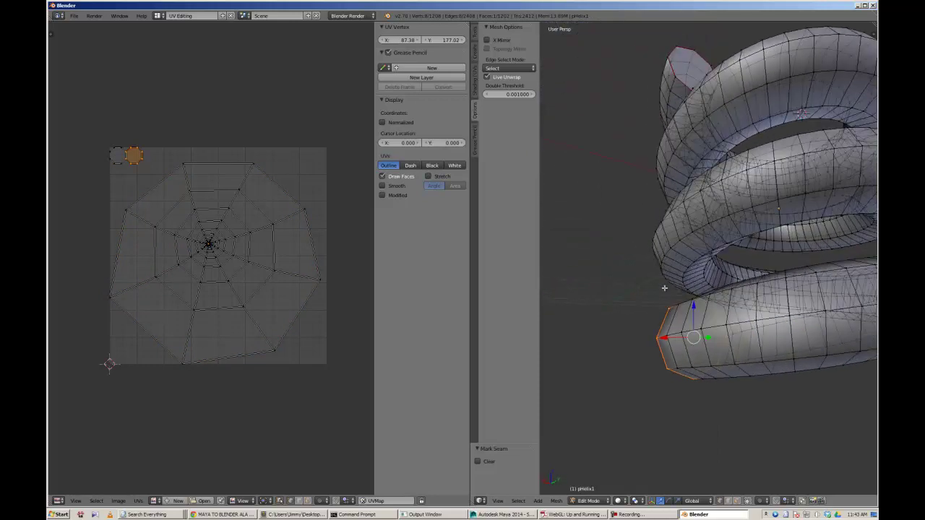
Mark an edge loop running along the helix's length as a seam
right_click(699, 253, "alt")
scroll(699, 253, "down", 3)
scroll(699, 254, "down", 3)
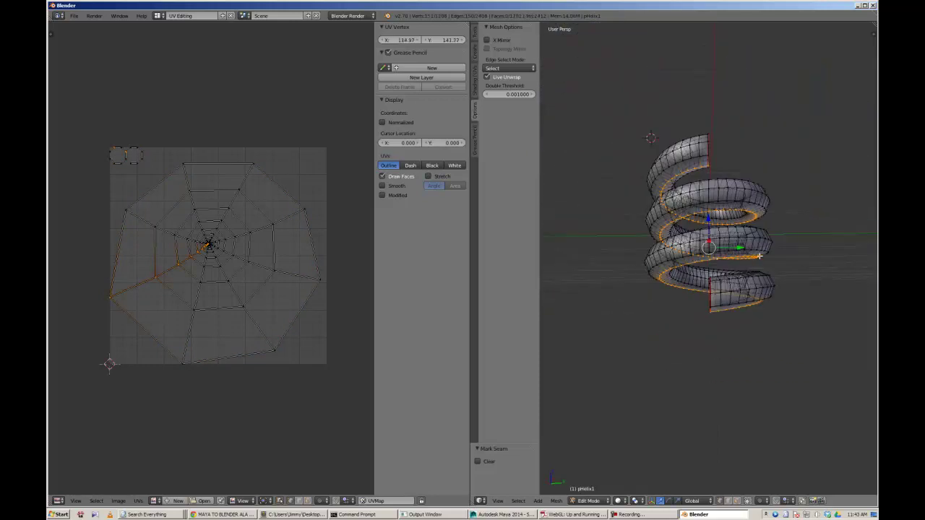
scroll(721, 280, "up", 5)
key("ctrl+e")
left_click(687, 221)
middle_click_drag(686, 221, 755, 303)
Limit selection to visible, view the helix from below and clear the selection
left_click(747, 501)
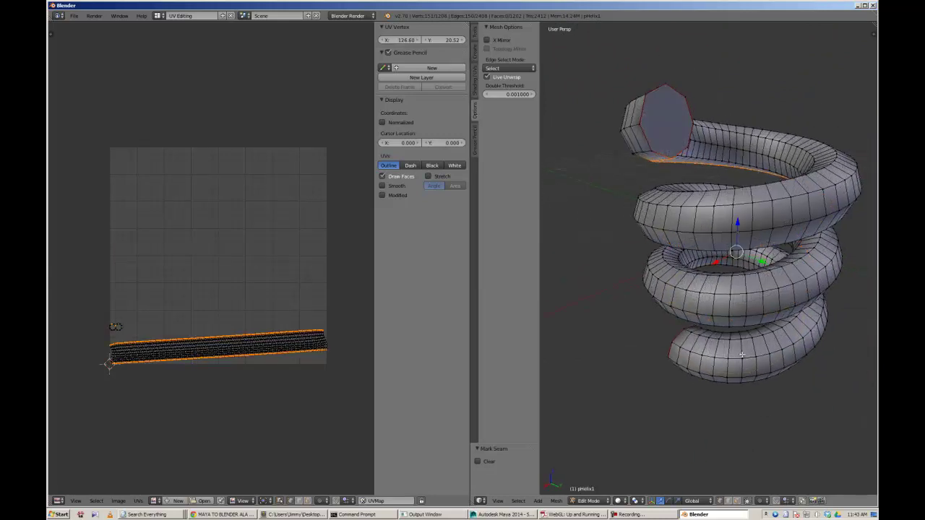
middle_click_drag(744, 484, 744, 489)
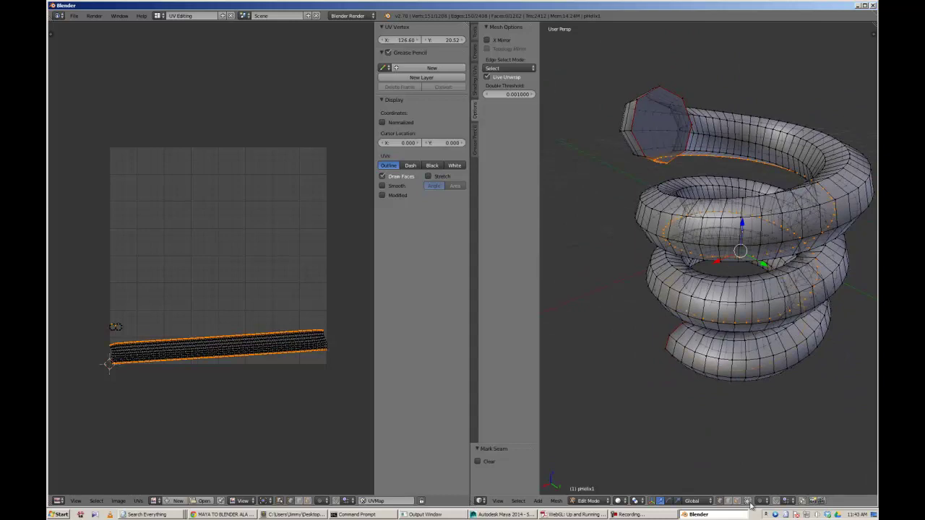
mouse_move(723, 289)
middle_mouse_down()
mouse_move(679, 309)
mouse_move(759, 280)
middle_mouse_up()
key("a")
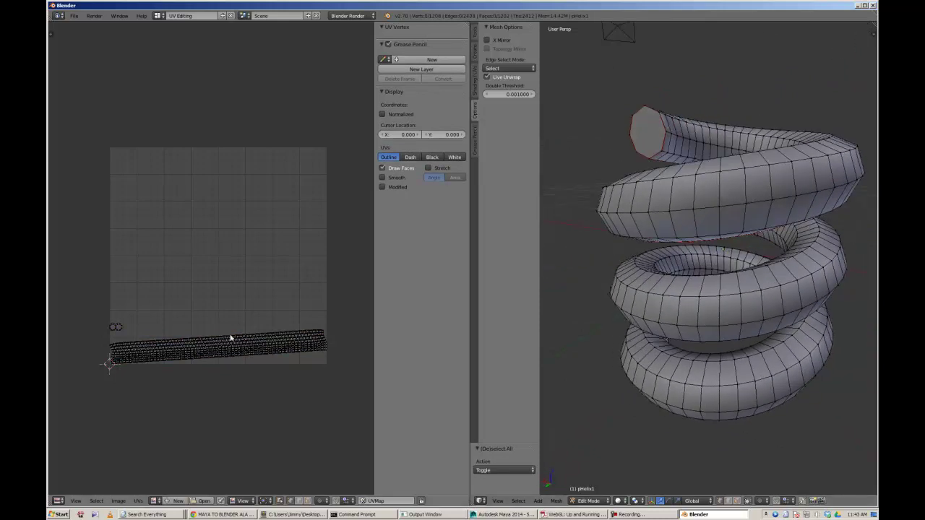
Zoom the UV editor onto the long strip and select one edge ring around the tube
scroll(184, 348, "up", 3)
middle_click_drag(184, 349, 287, 281)
left_click_drag(374, 284, 377, 284)
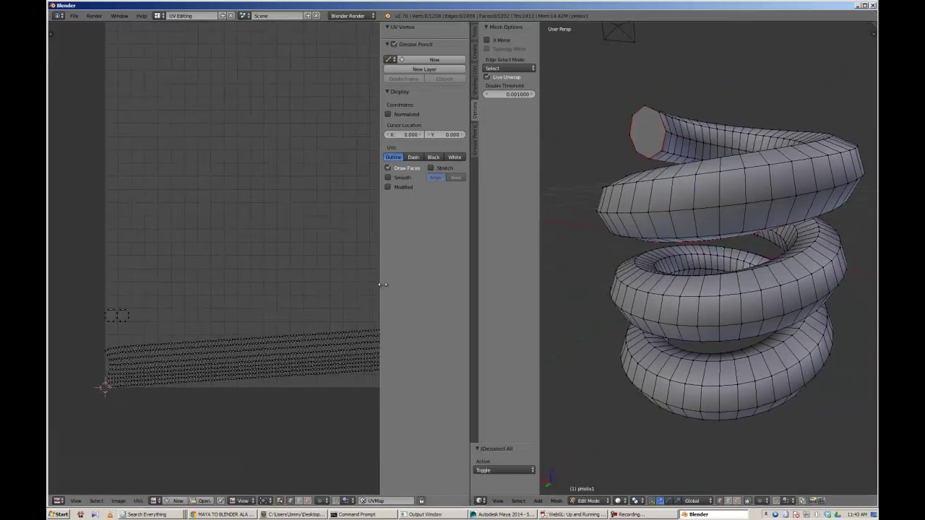
scroll(277, 316, "up", 2)
scroll(173, 308, "down", 3)
scroll(173, 308, "down", 2)
scroll(172, 316, "up", 3)
scroll(171, 316, "up", 2)
scroll(217, 307, "down", 1)
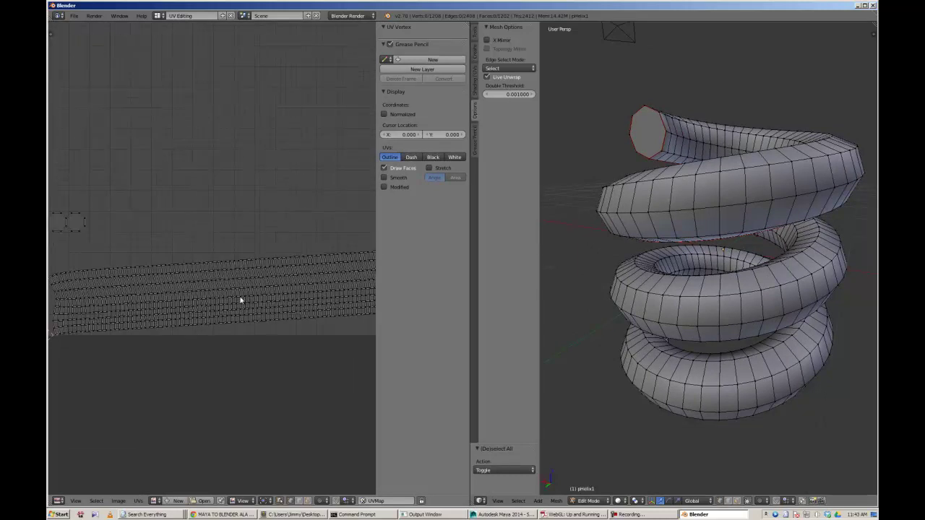
right_click(234, 295, "alt")
scroll(282, 292, "down", 2)
Select three edge rings across the UV strip and mark them as seams
scroll(281, 291, "down", 1)
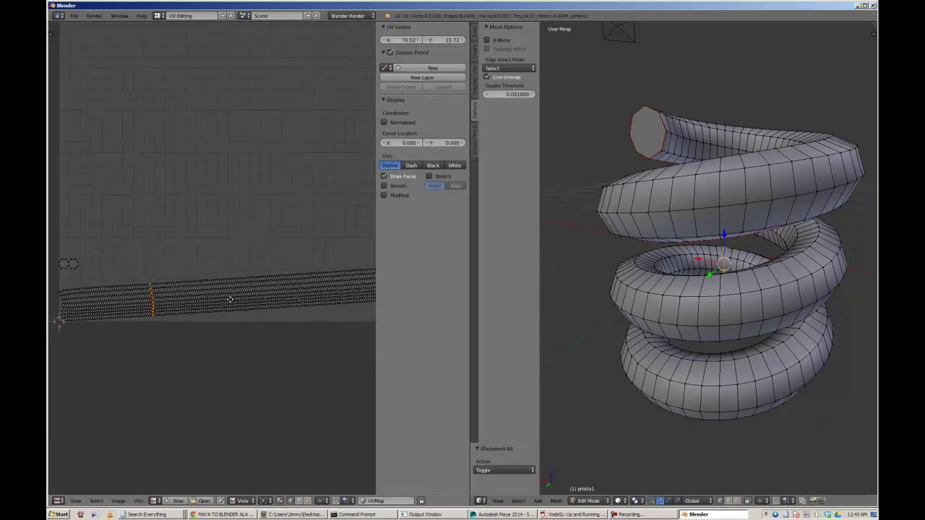
scroll(237, 302, "down", 1)
right_click(147, 290, "alt")
right_click(146, 292, "alt")
right_click(219, 289, "alt+shift")
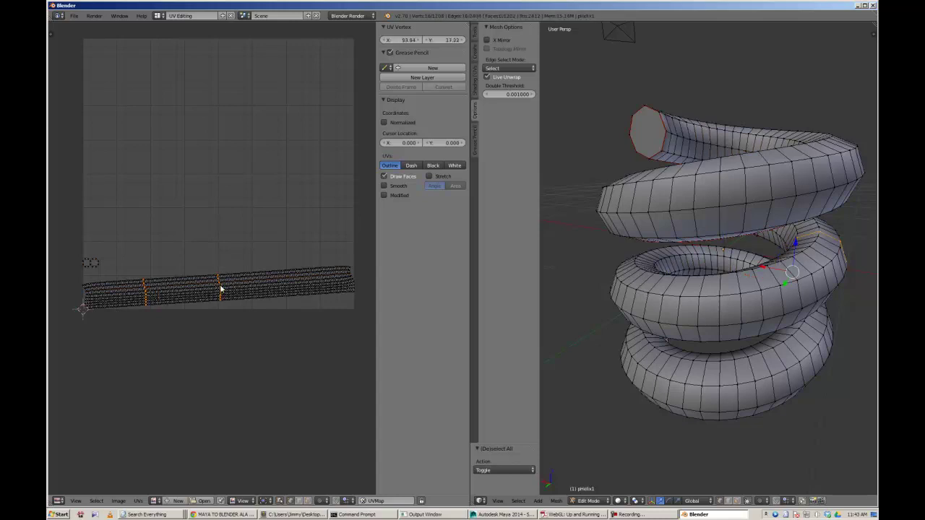
right_click(290, 284, "alt+shift")
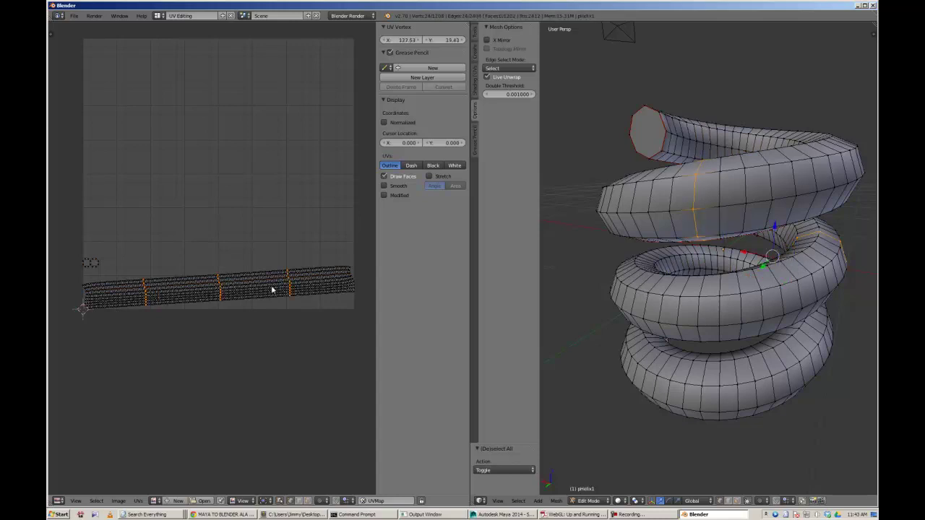
key("ctrl+e")
left_click(272, 289)
scroll(273, 288, "down", 2)
Select all, then resize and move the first octagonal end-cap island to the lower-right corner
scroll(271, 286, "up", 1)
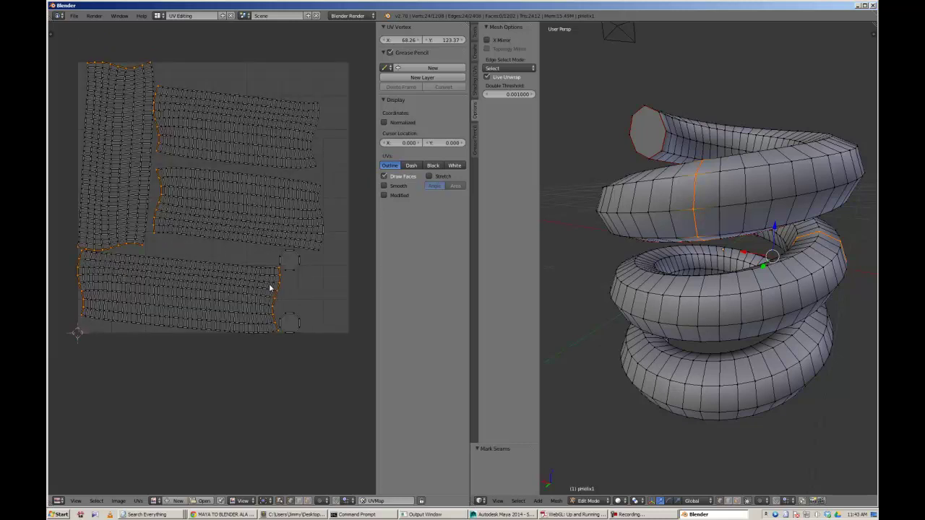
scroll(248, 273, "up", 1)
scroll(264, 276, "up", 1)
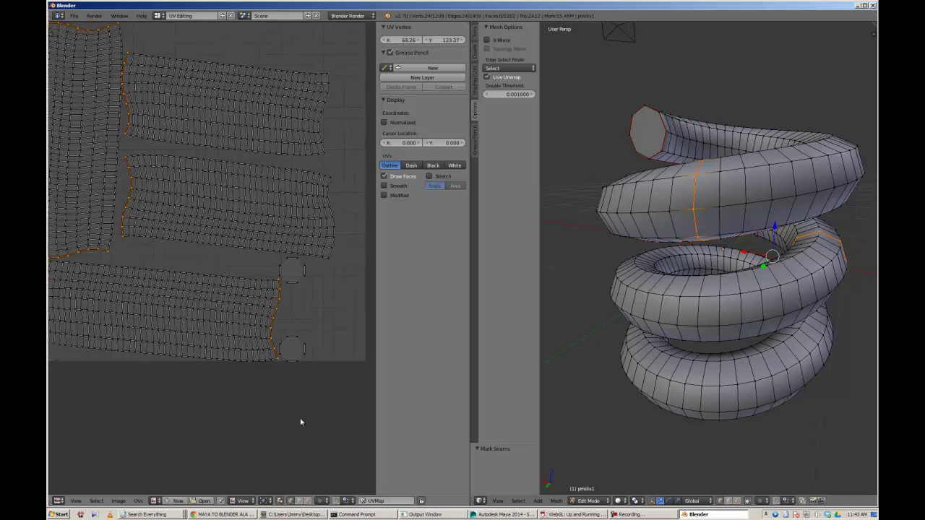
left_click(280, 500)
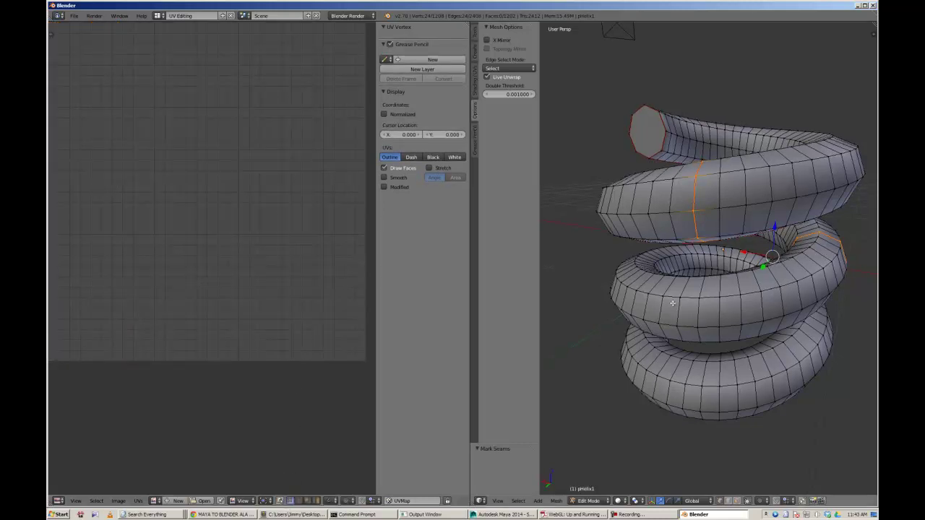
key("a")
key("a")
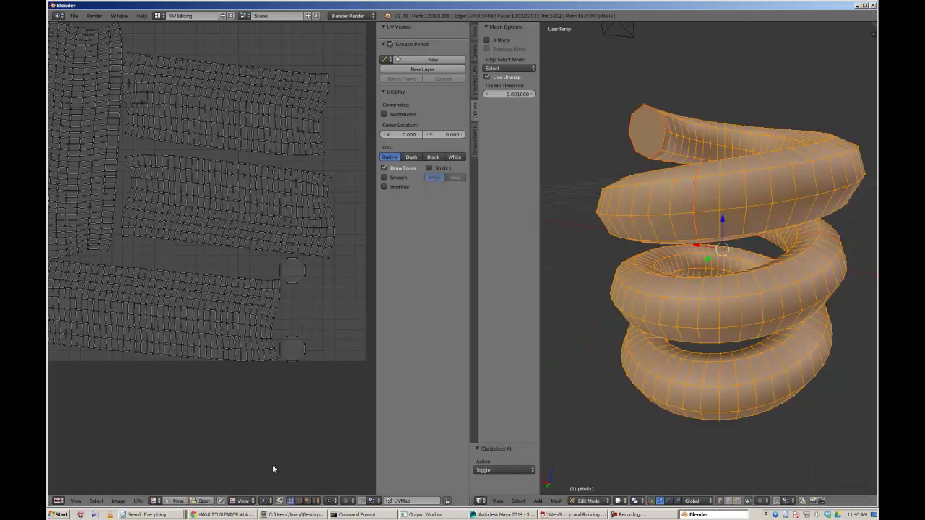
right_click(305, 357)
key("l")
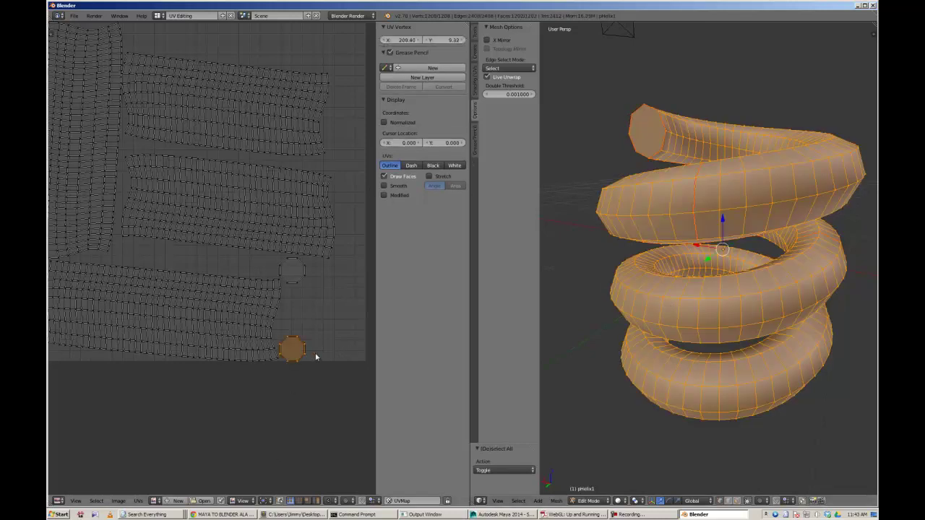
key("g")
left_click(347, 331)
key("s")
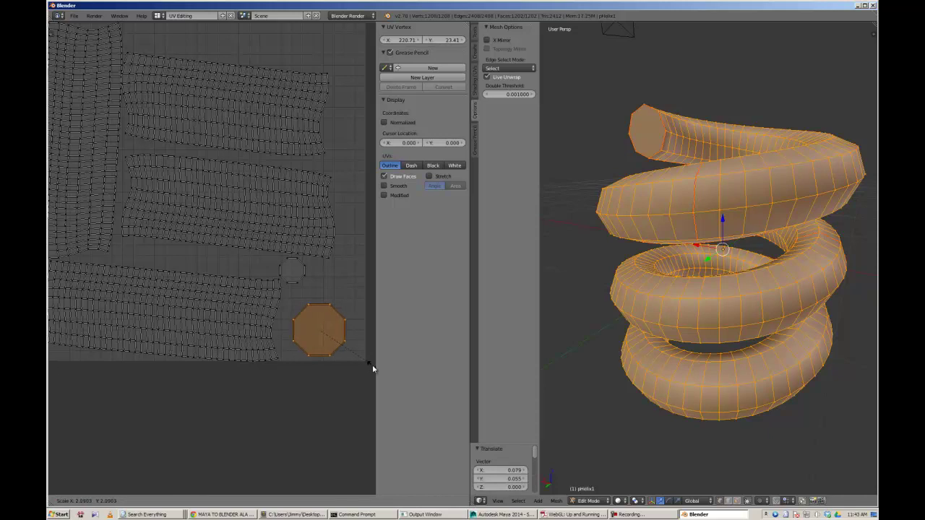
left_click(363, 365)
left_click(354, 361)
scroll(326, 351, "down", 2)
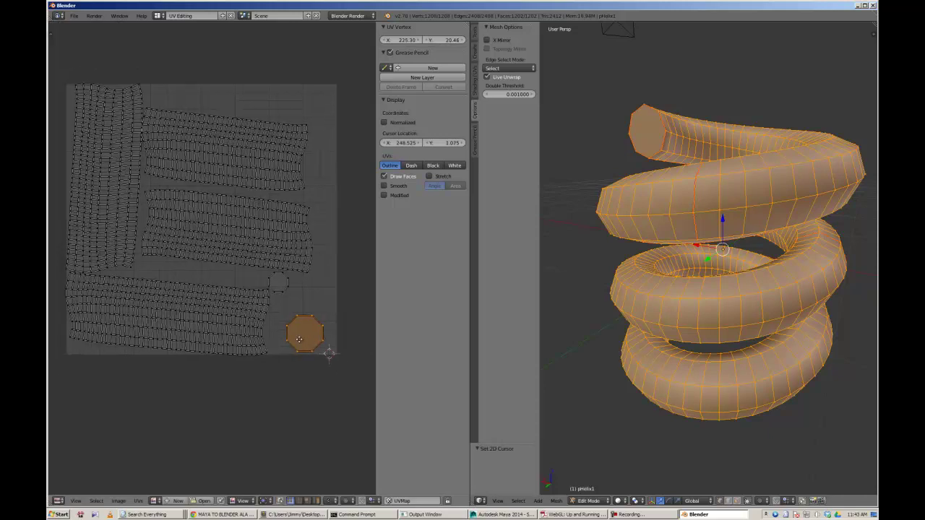
Resize the second octagon island and place it below the first one
right_click(289, 292)
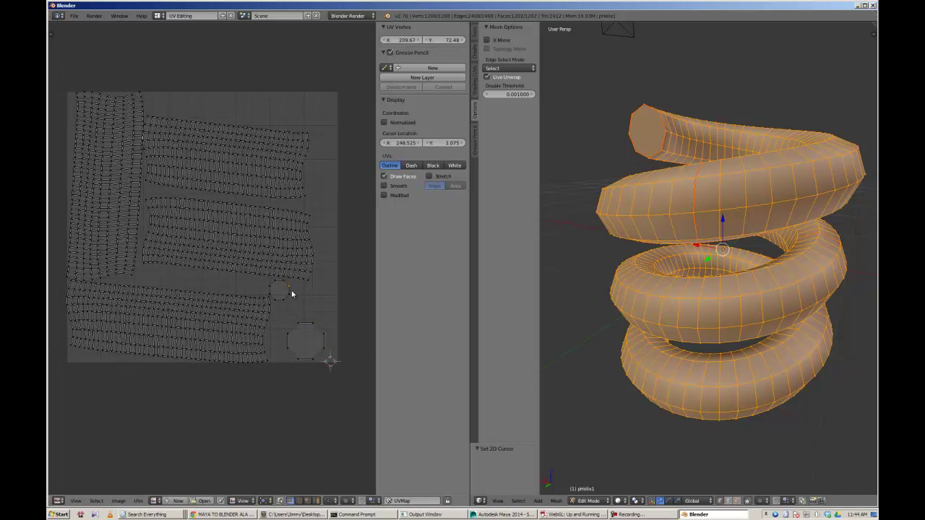
key("l")
key("s")
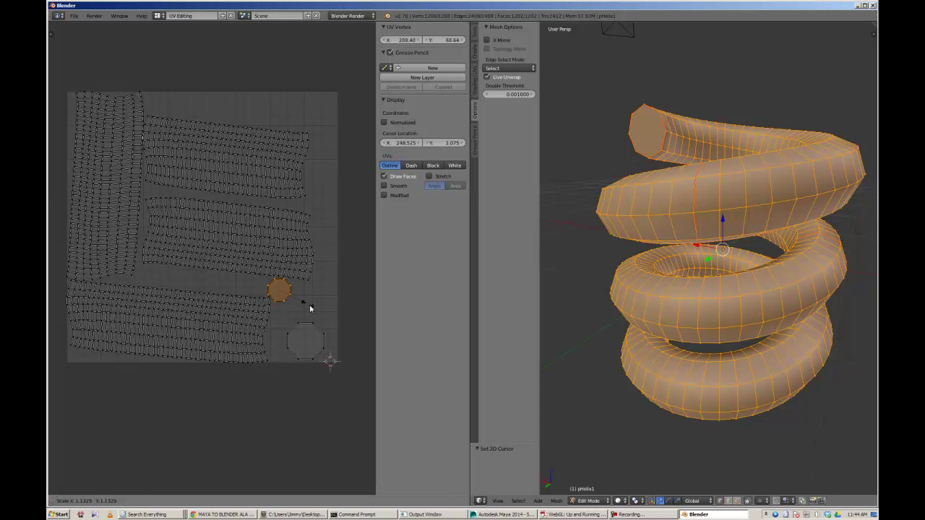
left_click(320, 314)
key("g")
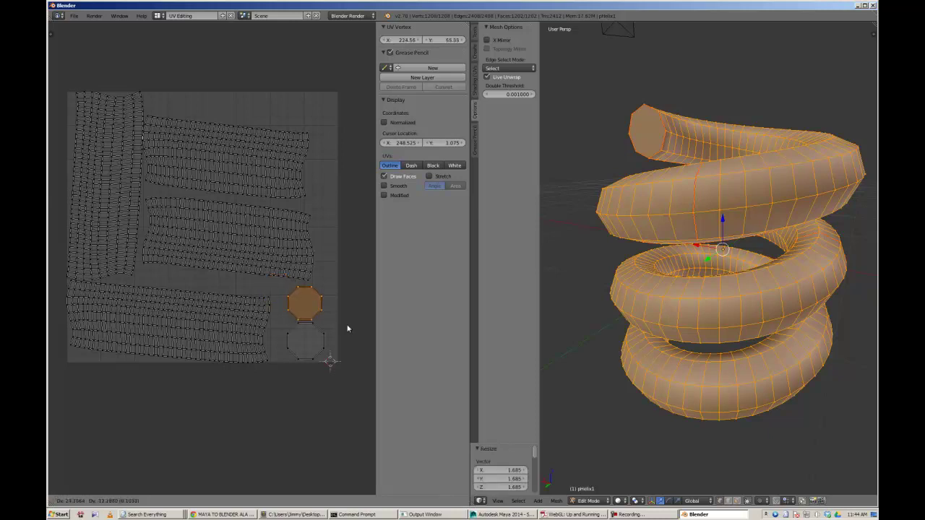
left_click(348, 330)
scroll(310, 311, "down", 1)
middle_click_drag(272, 289, 283, 306)
scroll(283, 305, "up", 1)
Check the UV stretch display and relax all UVs to minimise stretch
key("a")
key("a")
left_click(431, 177)
left_click(430, 177)
left_click(430, 177)
left_click(431, 177)
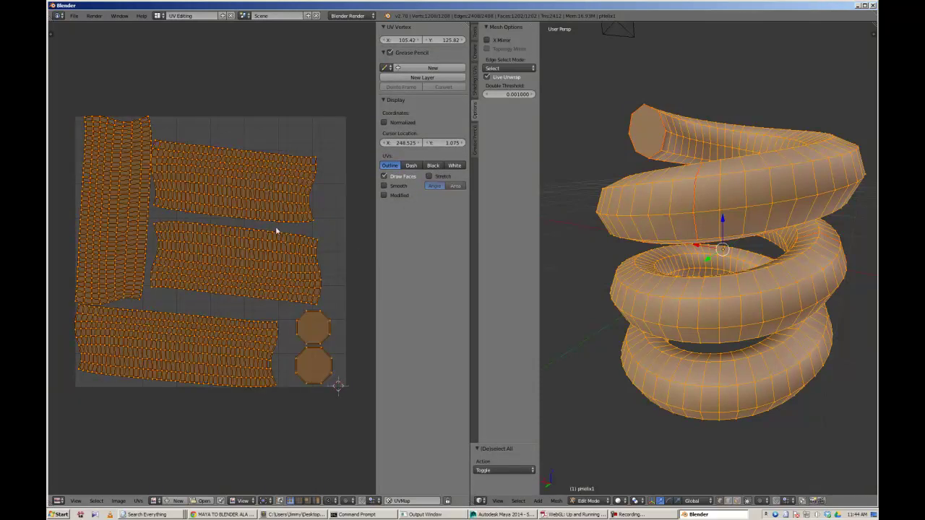
key("a")
key("a")
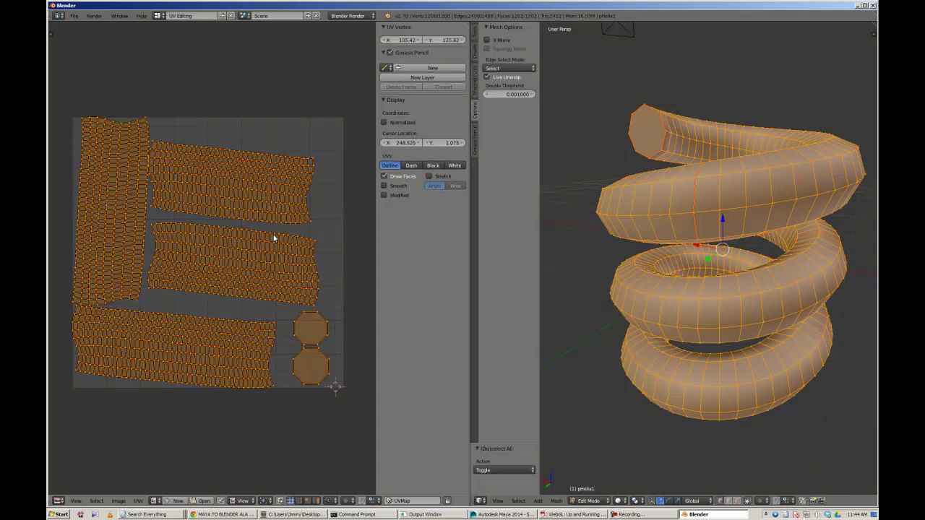
key("ctrl+v")
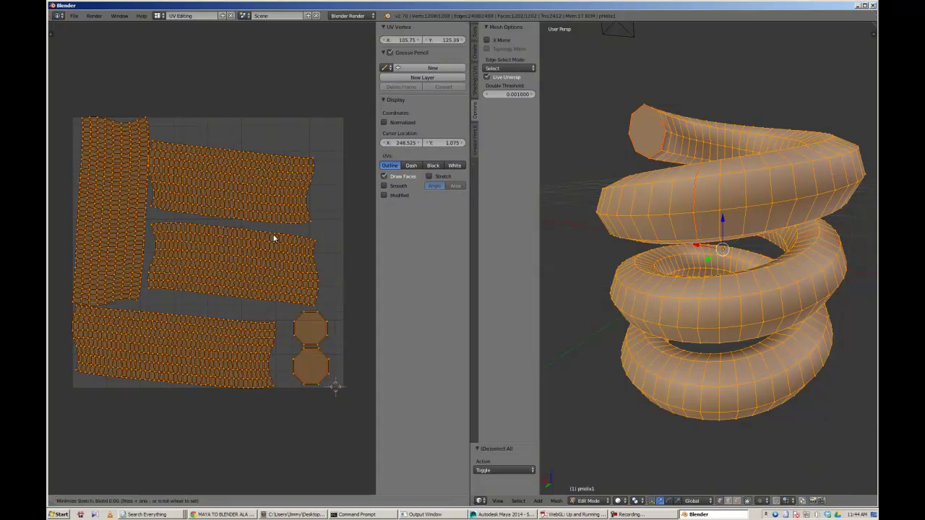
key("Return")
key("a")
key("a")
key("a")
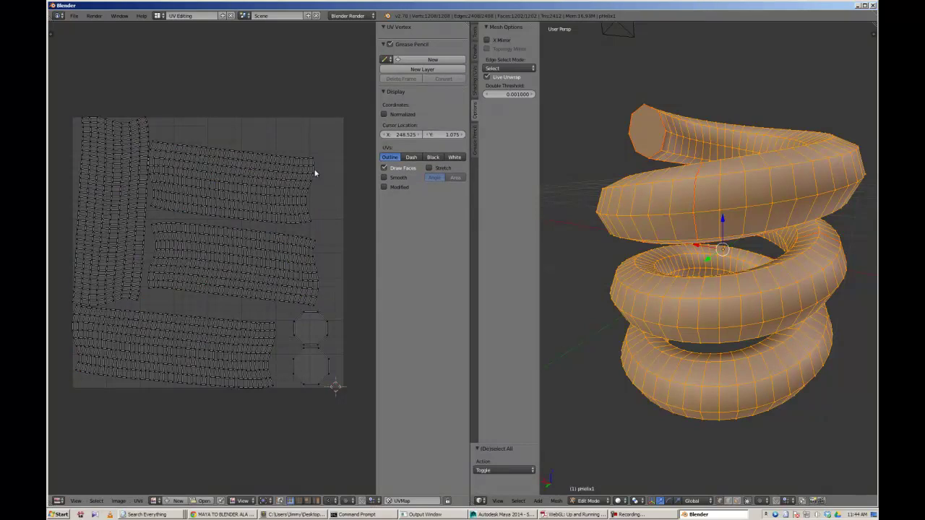
Rotate the upper UV strip level and move it higher and to the right
right_click(313, 156)
key("ctrl+l")
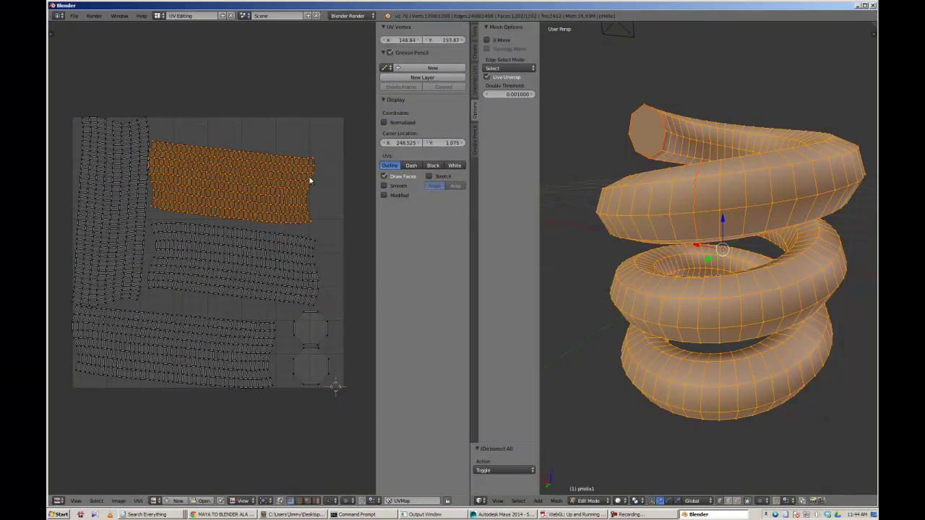
key("g")
left_click(331, 168)
key("r")
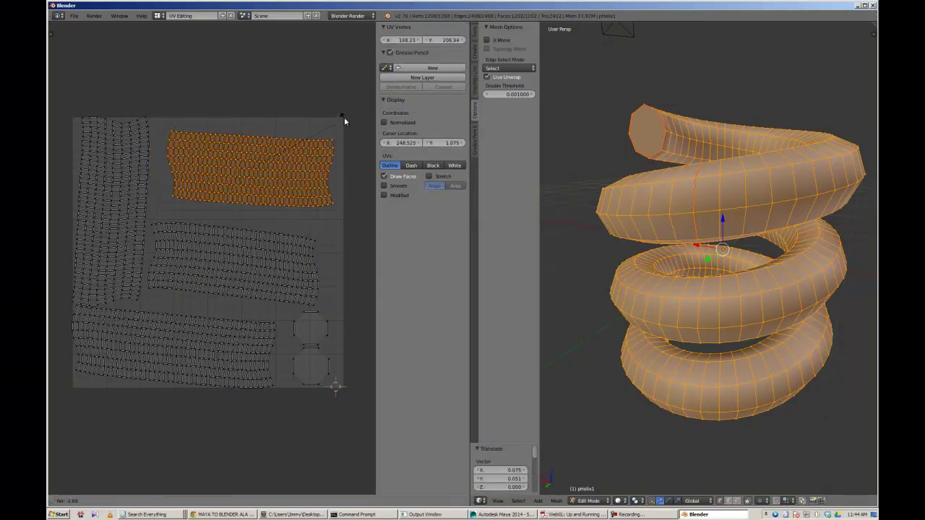
left_click(342, 112)
key("g")
left_click(343, 113)
key("a")
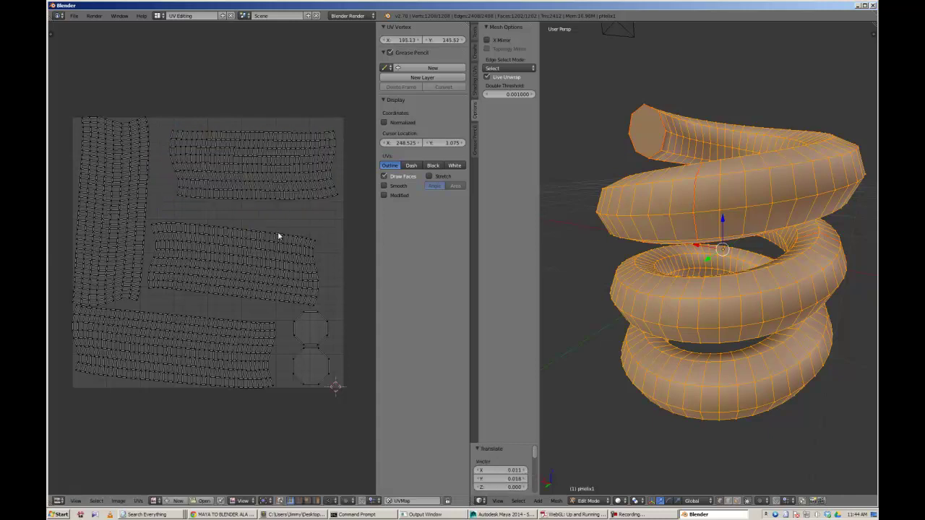
Level the middle strip and shift it right, then nudge the bottom-left strip right and down
right_click(277, 232)
key("ctrl+l")
key("r")
left_click(307, 212)
key("g")
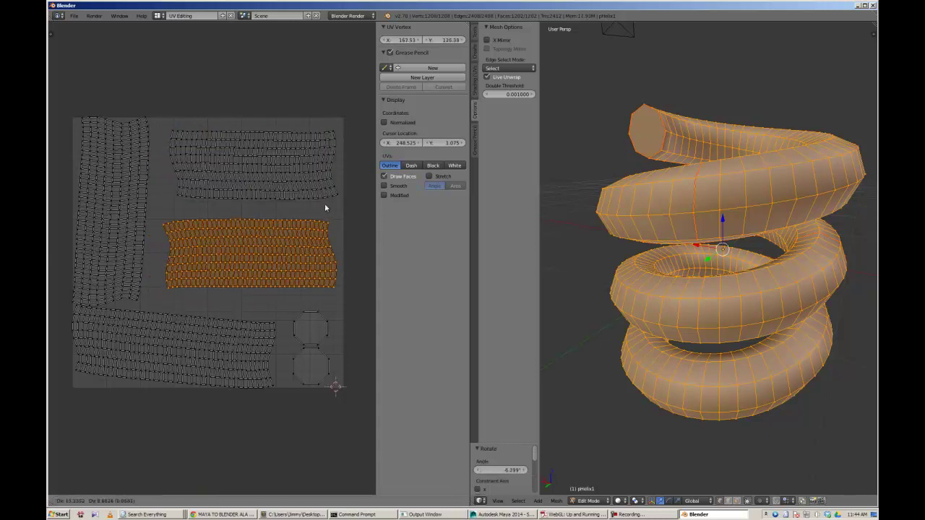
left_click(329, 202)
key("a")
key("l")
key("g")
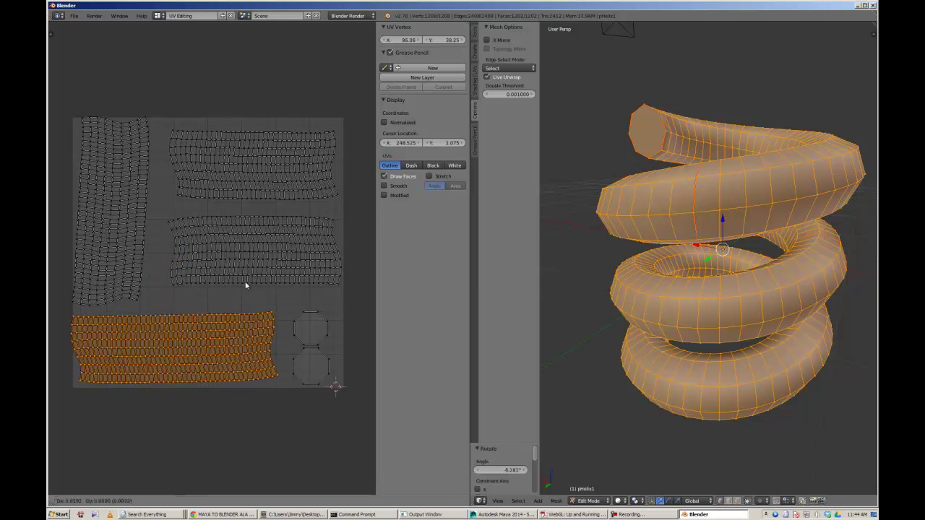
left_click(252, 286)
Rotate the left UV strip upright, shift it slightly right and down, and select all
right_click(139, 279)
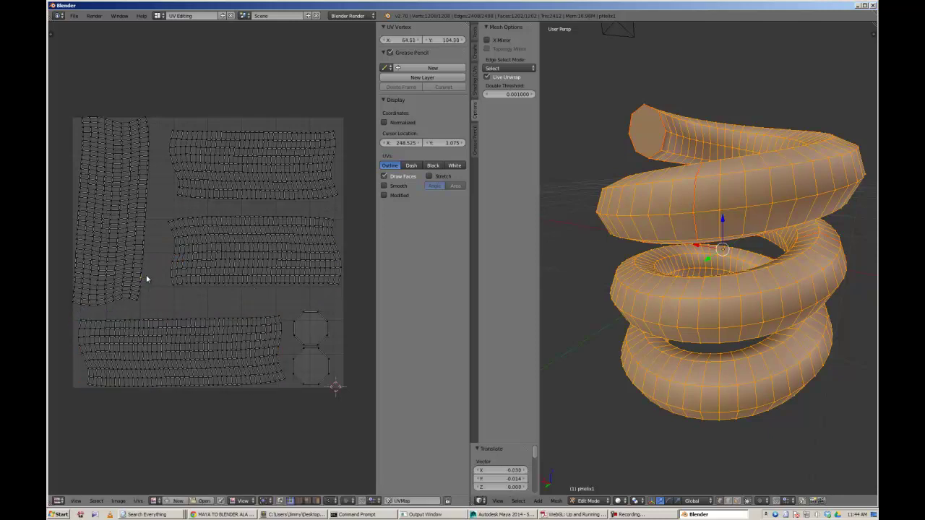
key("l")
key("r")
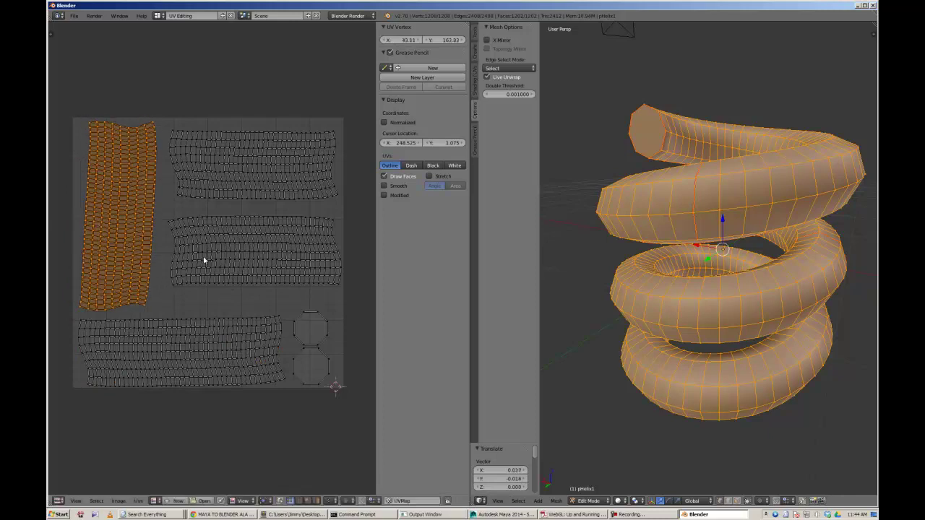
left_click(204, 258)
key("h")
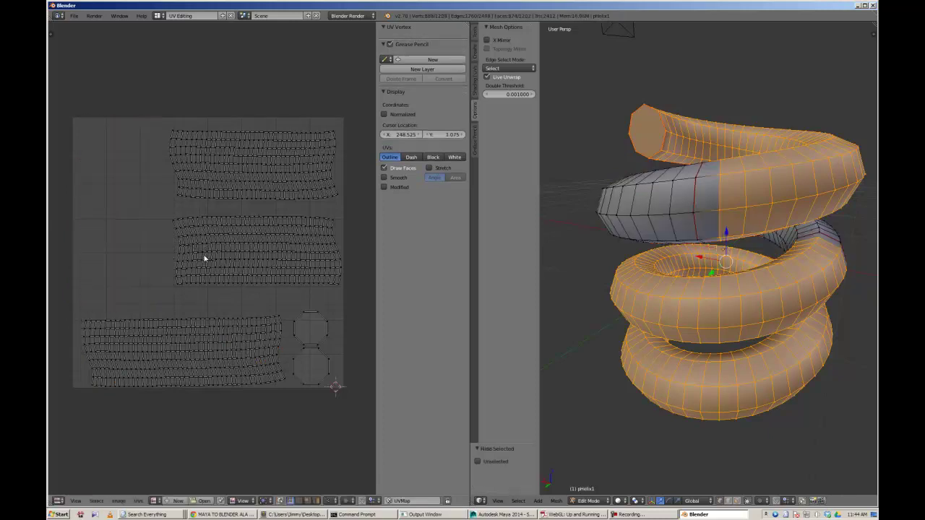
key("alt+h")
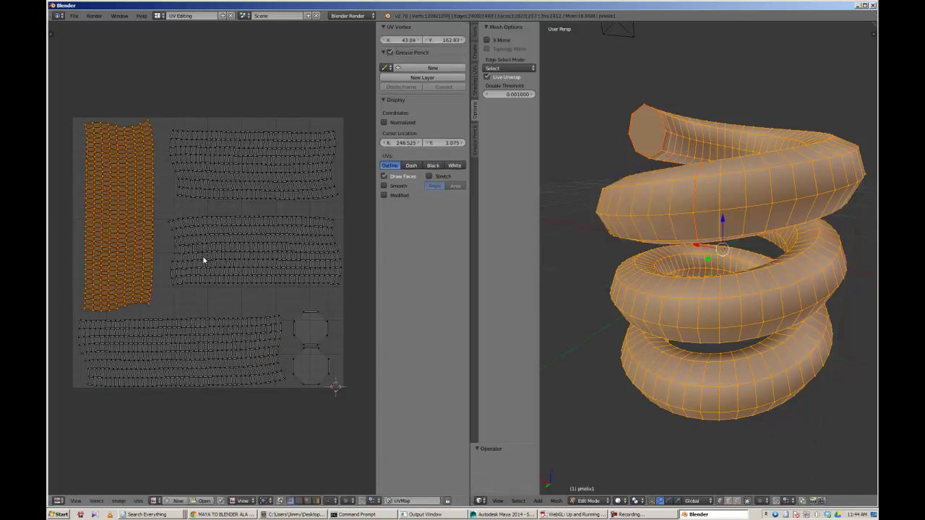
key("g")
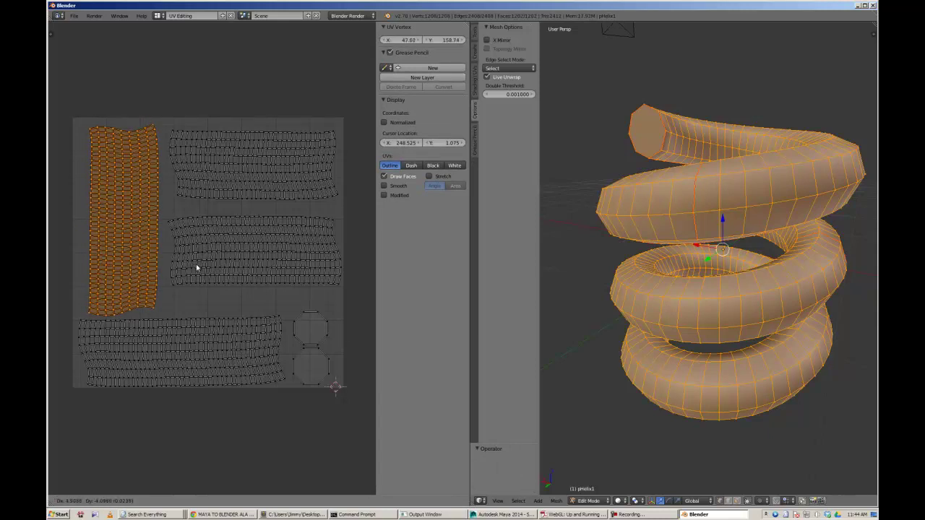
left_click(196, 264)
scroll(258, 316, "down", 1)
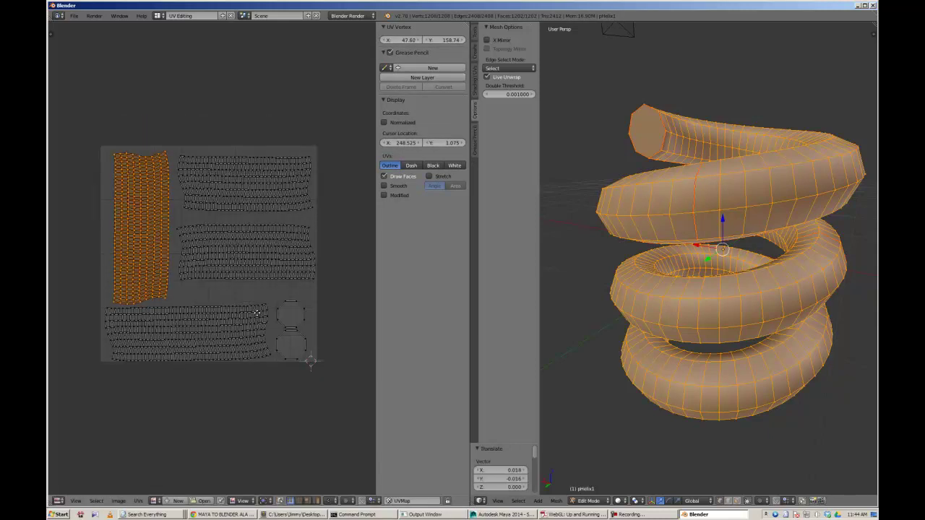
key("a")
key("a")
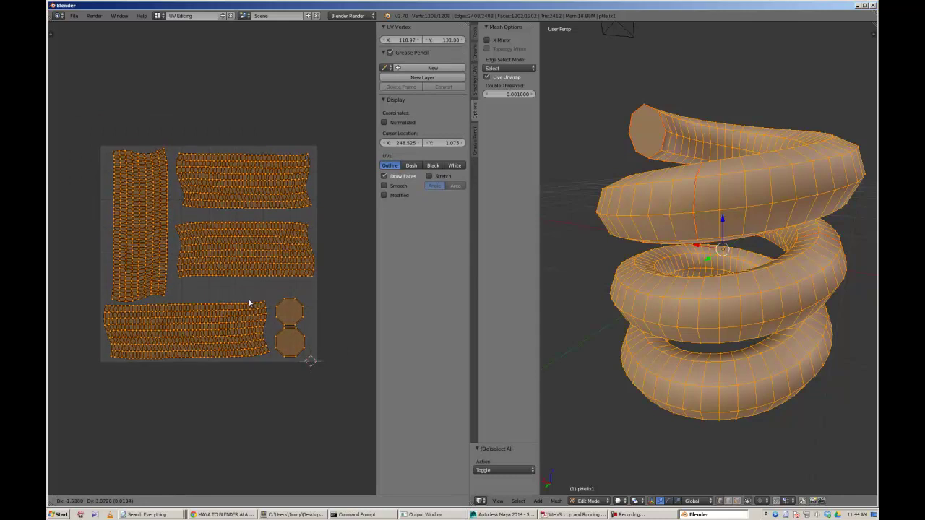
Pack the UV islands with 0.000 margin and select one small octagon end-cap island
key("a")
key("a")
key("a")
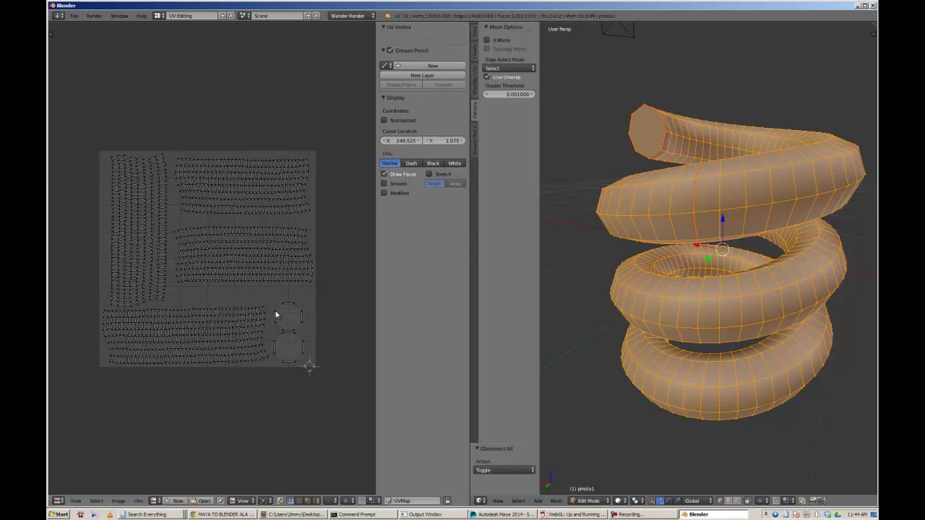
key("a")
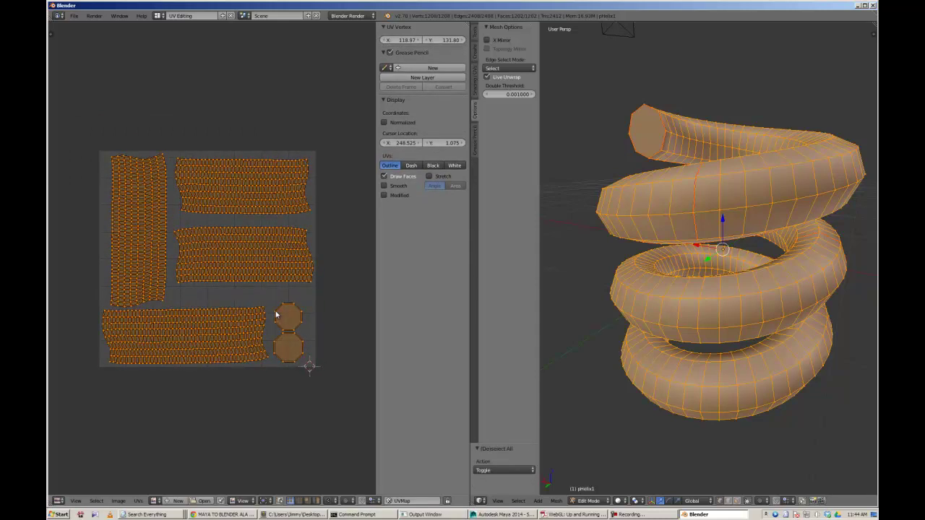
key("ctrl+p")
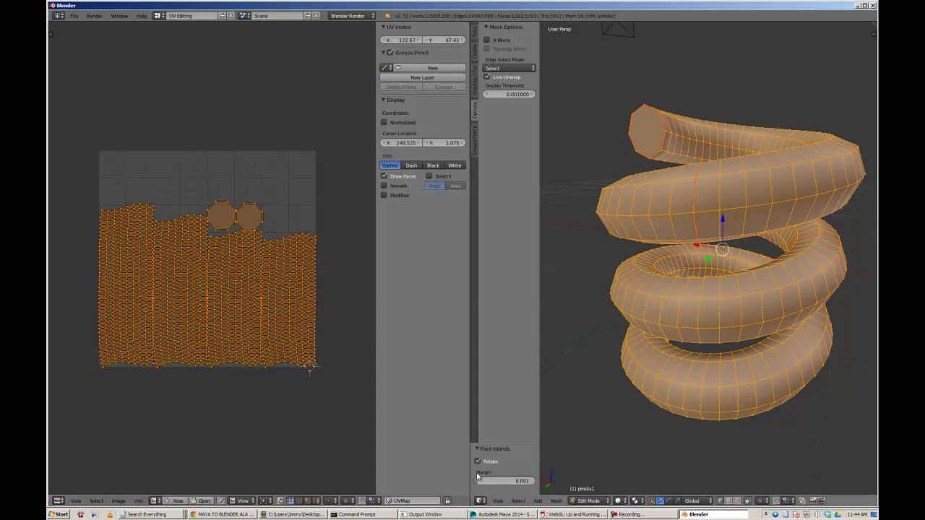
left_click_drag(501, 481, 486, 486)
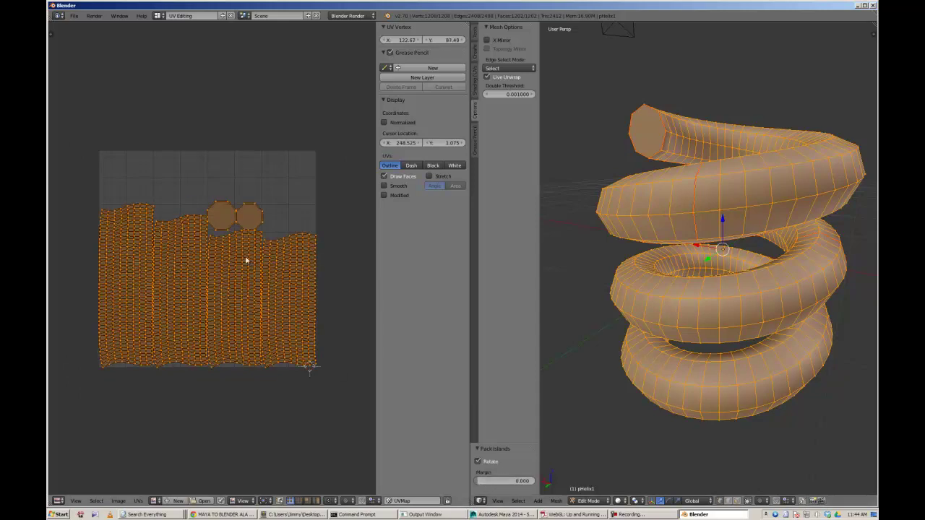
right_click(229, 207)
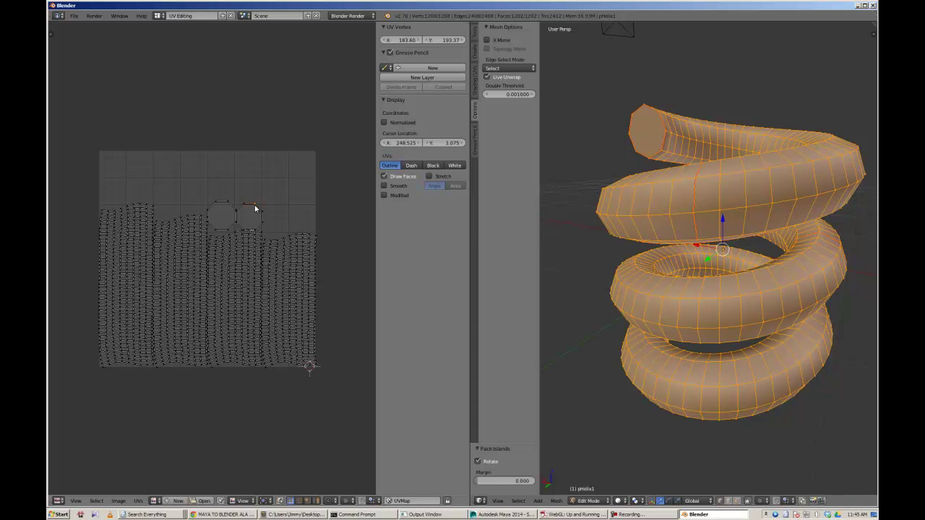
key("ctrl+l")
Move the first octagon into the top-right gap and enlarge it about 2.25 times
key("g")
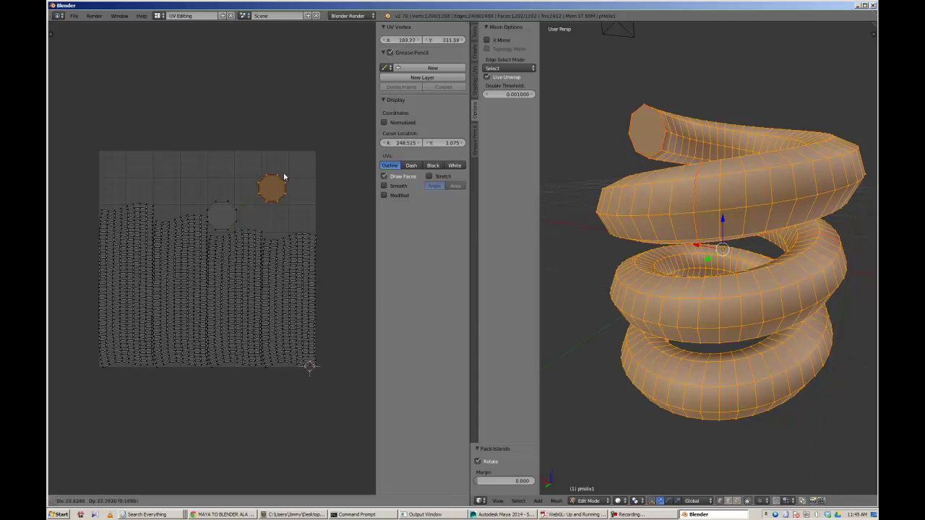
left_click(299, 177)
key("s")
left_click(338, 150)
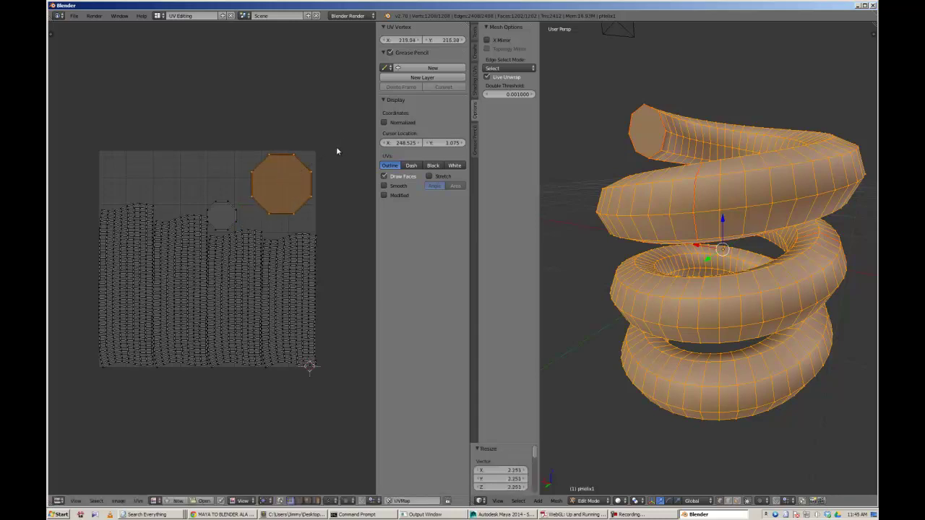
key("g")
left_click(325, 157)
Move the second octagon island up and to the left beside the first
right_click(228, 205)
key("ctrl+l")
key("g")
left_click(250, 149)
key("s")
right_click(243, 159)
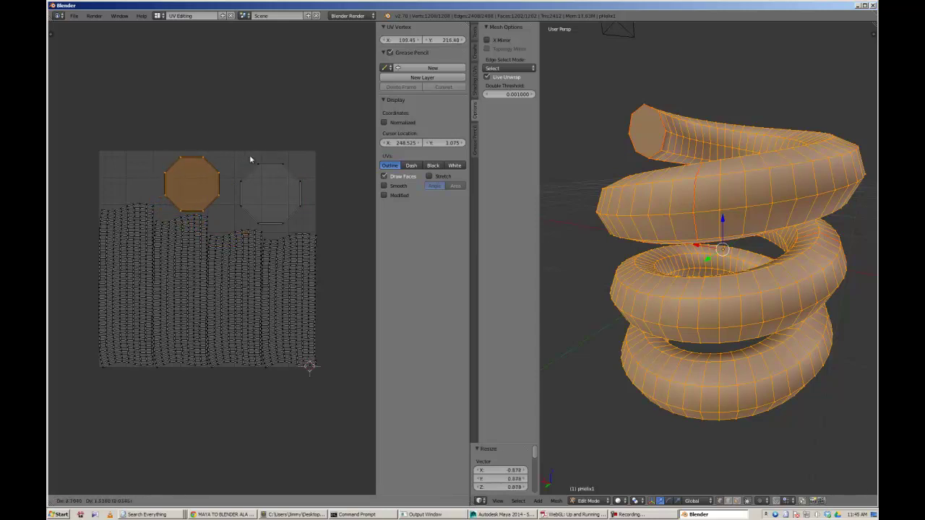
Shrink the right octagon to 0.952, shift it slightly left, and select all islands
right_click(278, 165)
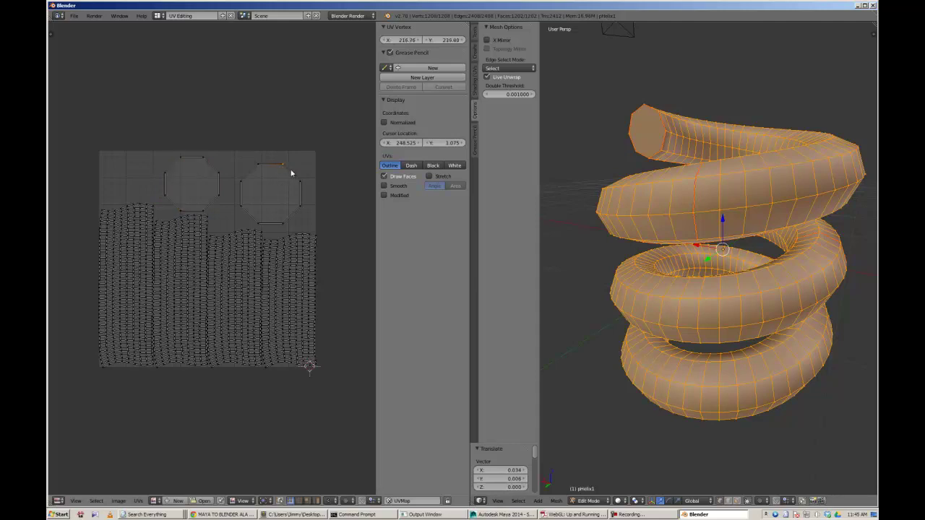
key("ctrl+l")
key("s")
left_click(304, 192)
key("g")
left_click(295, 192)
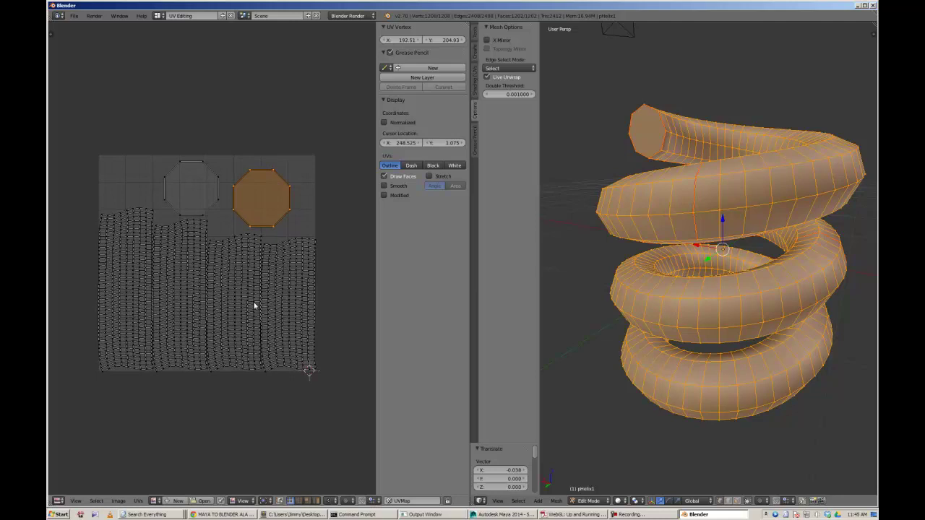
key("a")
key("a")
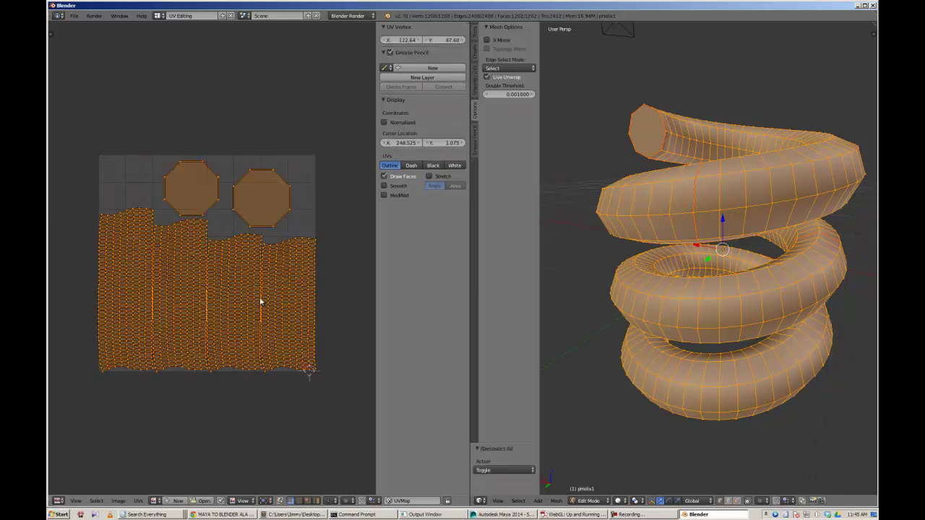
Draw the UV edges in White display style and bring up the New Image settings
scroll(262, 309, "up", 1)
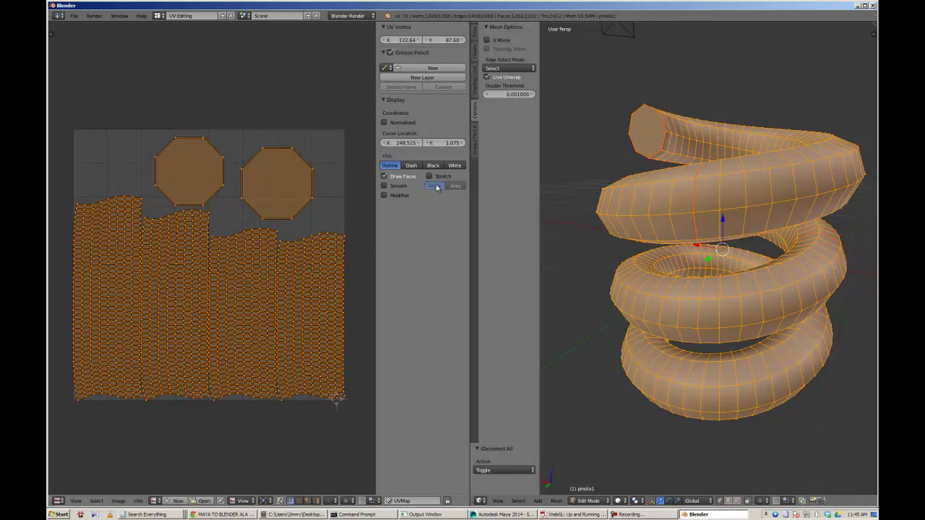
left_click(411, 165)
left_click(433, 165)
left_click(455, 165)
left_click(433, 166)
left_click(411, 166)
left_click(390, 166)
left_click(411, 166)
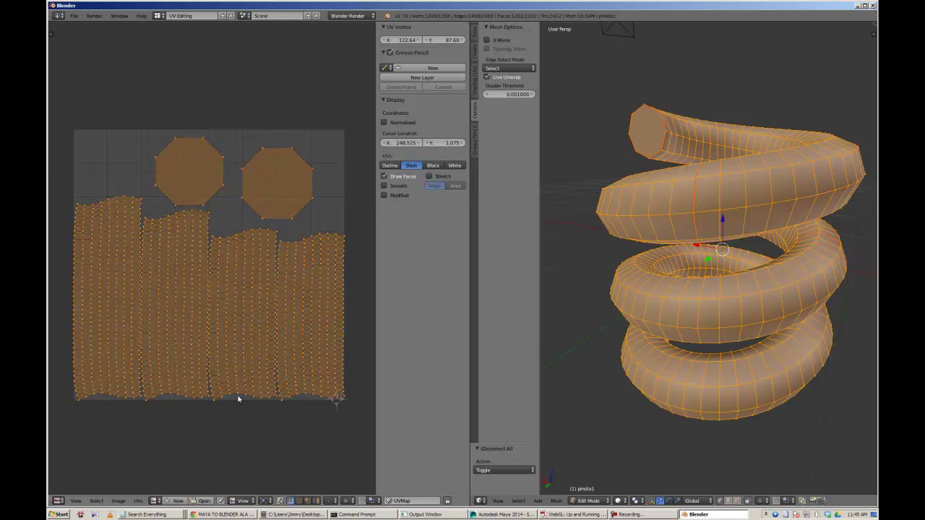
left_click(455, 165)
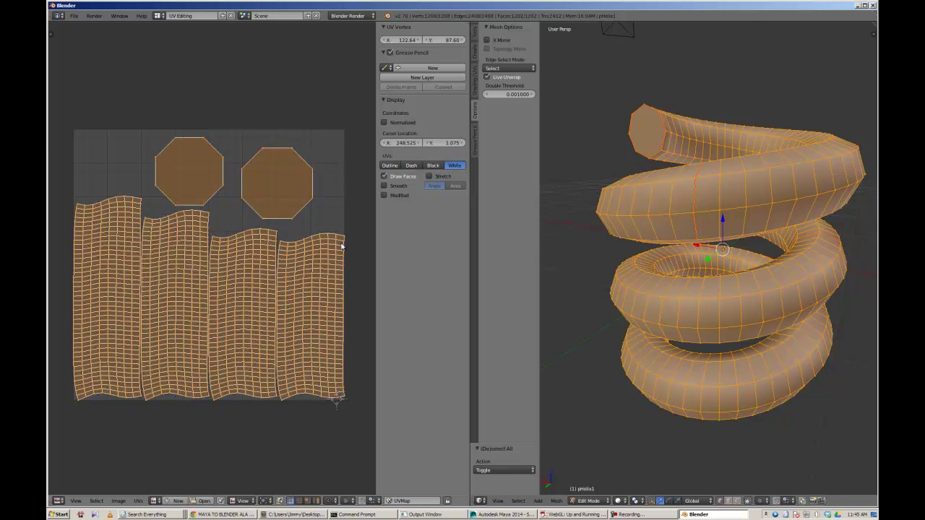
left_click(180, 500)
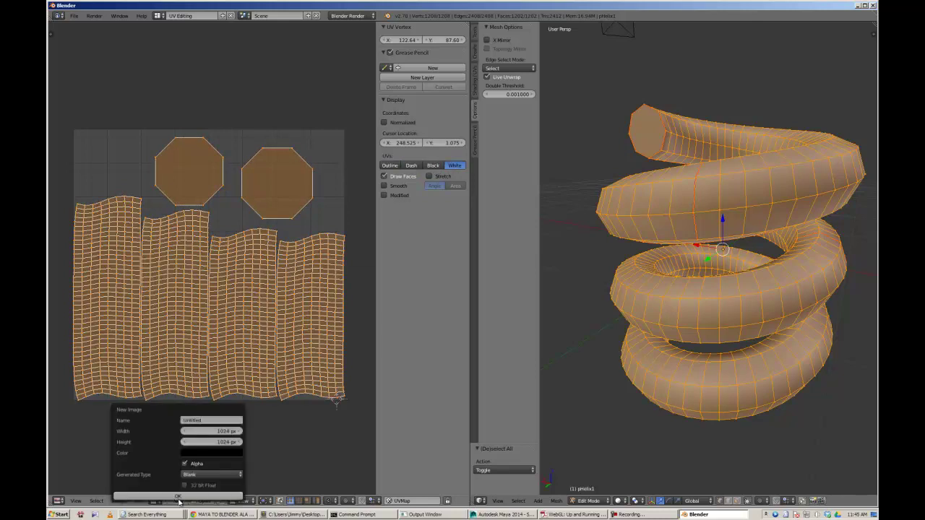
Generate a 1024×1024 Color Grid image behind the UVs and change the 3D viewport shading
left_click(207, 475)
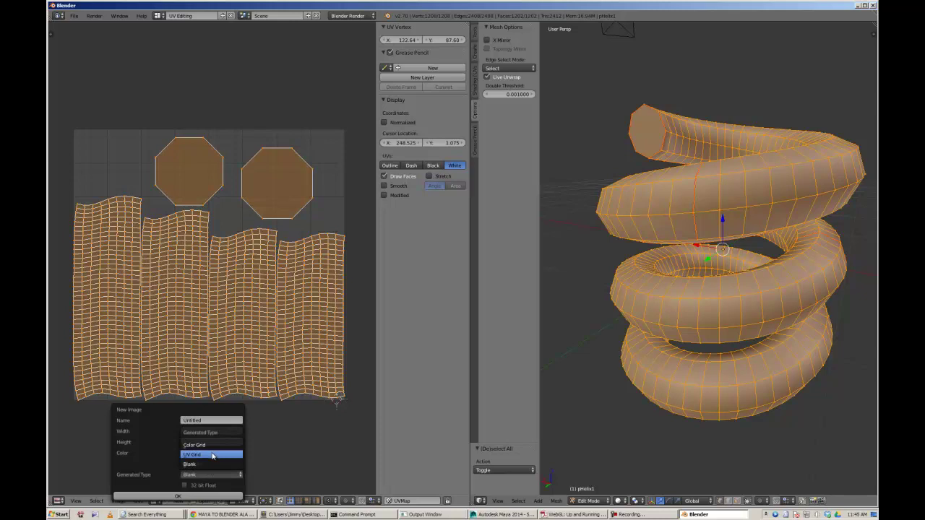
left_click(210, 445)
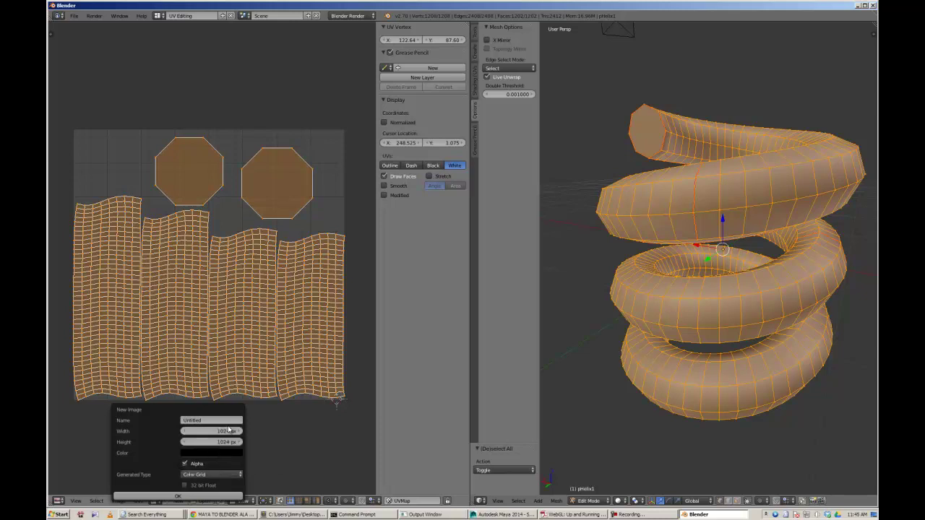
left_click(208, 496)
scroll(220, 471, "down", 6)
scroll(229, 439, "up", 3)
scroll(614, 367, "down", 2)
scroll(623, 367, "down", 1)
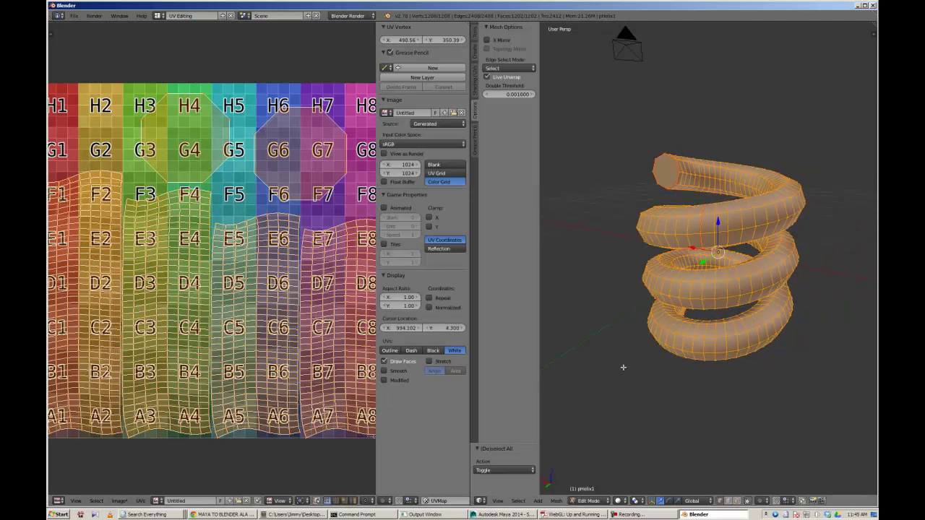
scroll(623, 367, "up", 2)
left_click(618, 502)
left_click(627, 477)
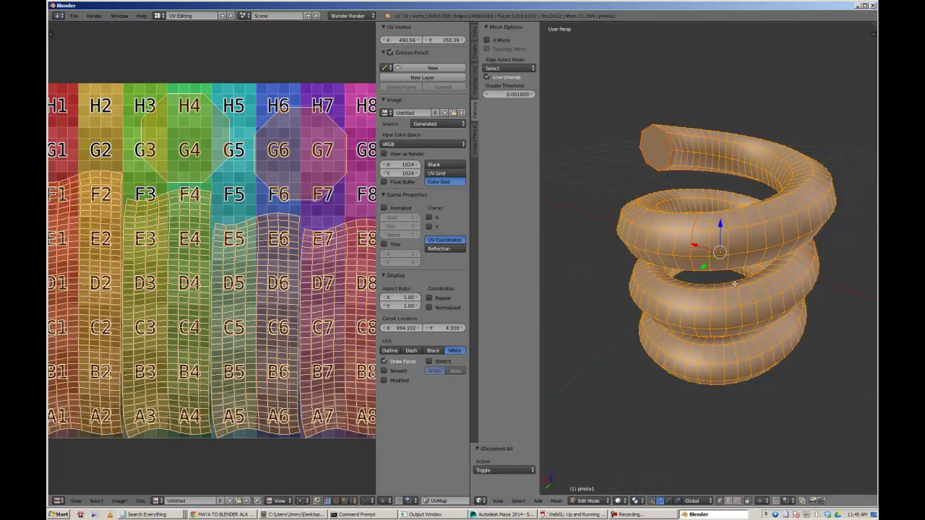
Enable Textured Solid in the sidebar's Shading panel and orbit the textured helix
key("n")
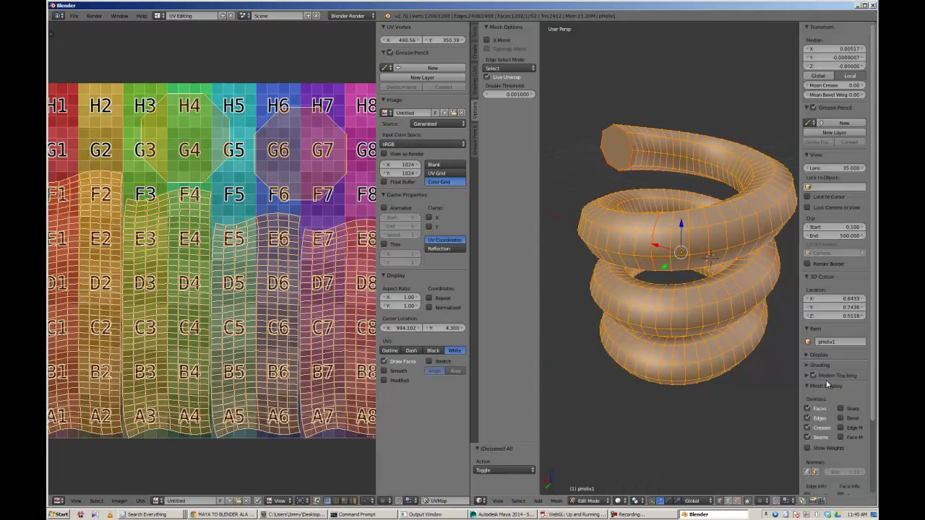
left_click(826, 370)
left_click(827, 388)
mouse_move(744, 357)
middle_mouse_down()
mouse_move(665, 341)
mouse_move(683, 329)
middle_mouse_up()
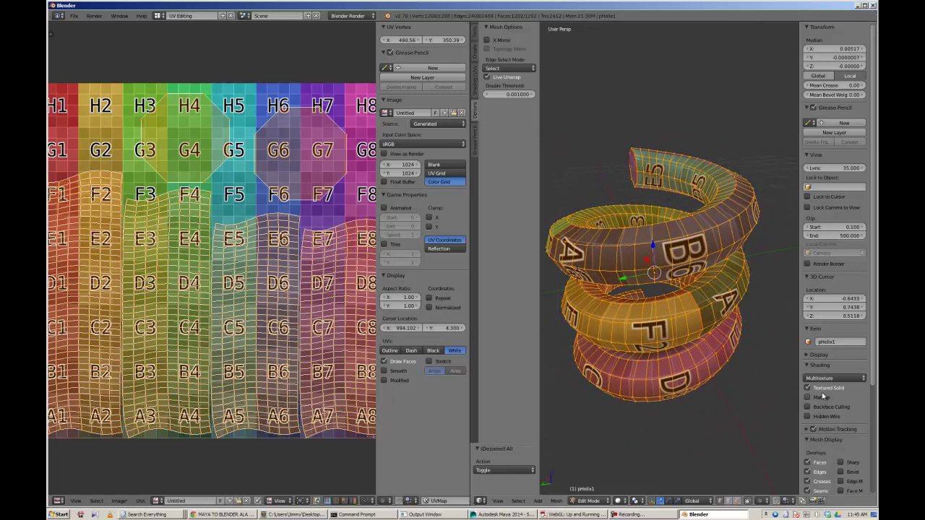
middle_click_drag(791, 392, 779, 393)
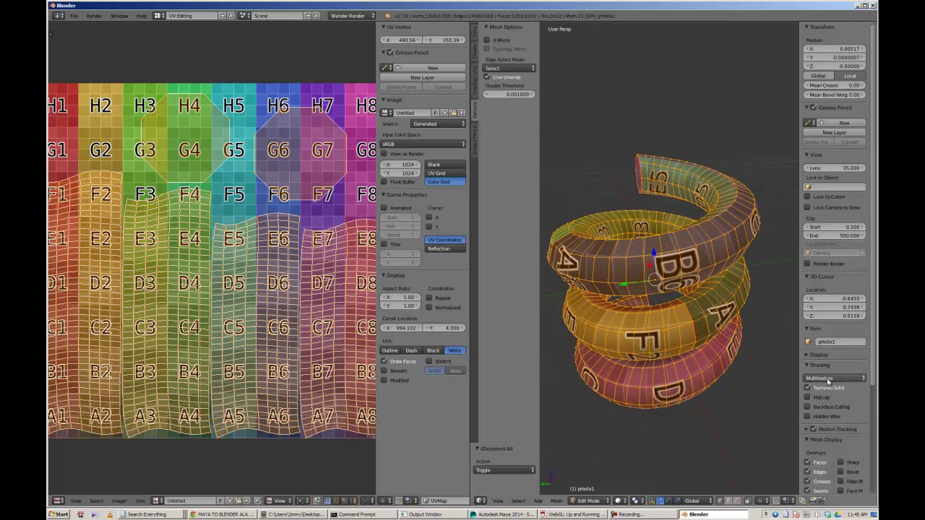
Try Hidden Wire and Matcap, turn off backface culling, and keep Textured Solid on
left_click(831, 416)
left_click(831, 416)
left_click(823, 397)
left_click(824, 398)
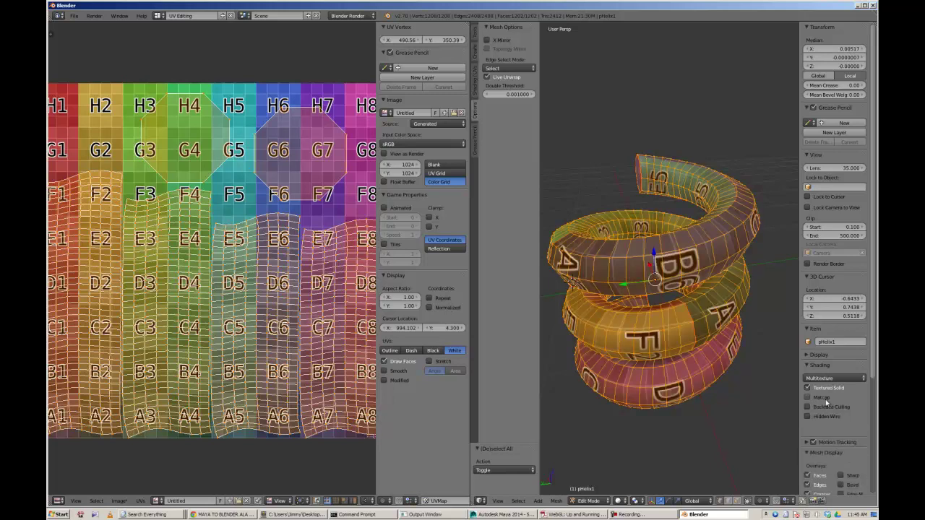
left_click(831, 407)
left_click(814, 387)
left_click(814, 388)
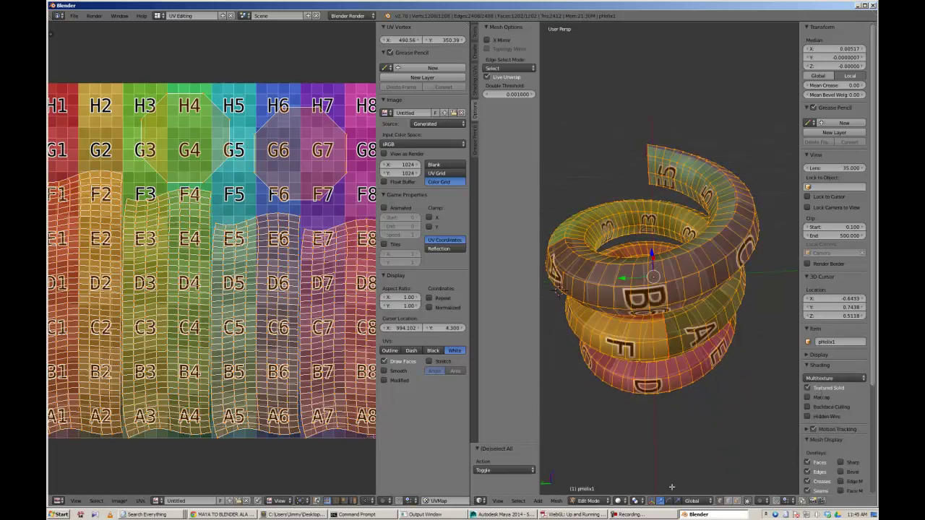
Switch to Solid shading with Shadeless, deselect everything, and return to Object Mode
left_click(619, 500)
left_click(636, 480)
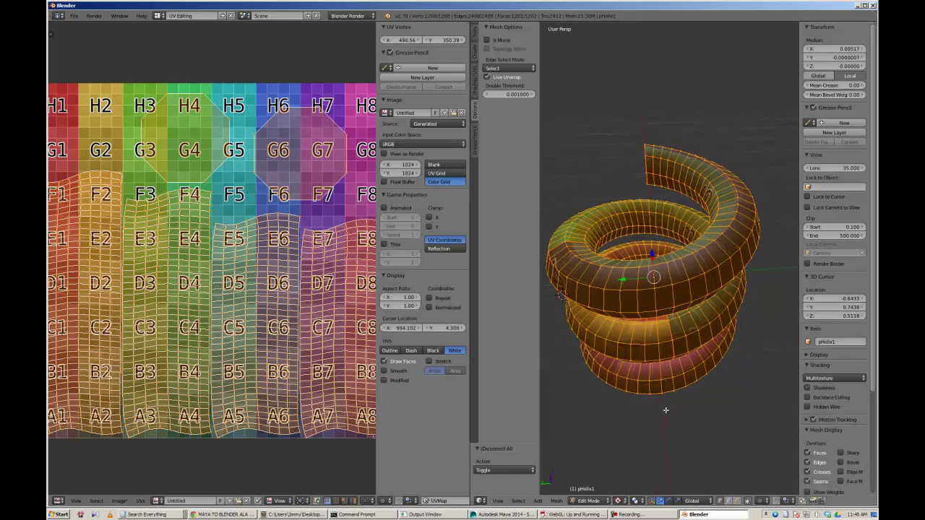
left_click(808, 388)
mouse_move(599, 307)
middle_mouse_down()
mouse_move(732, 291)
mouse_move(667, 257)
mouse_move(679, 270)
middle_mouse_up()
key("a")
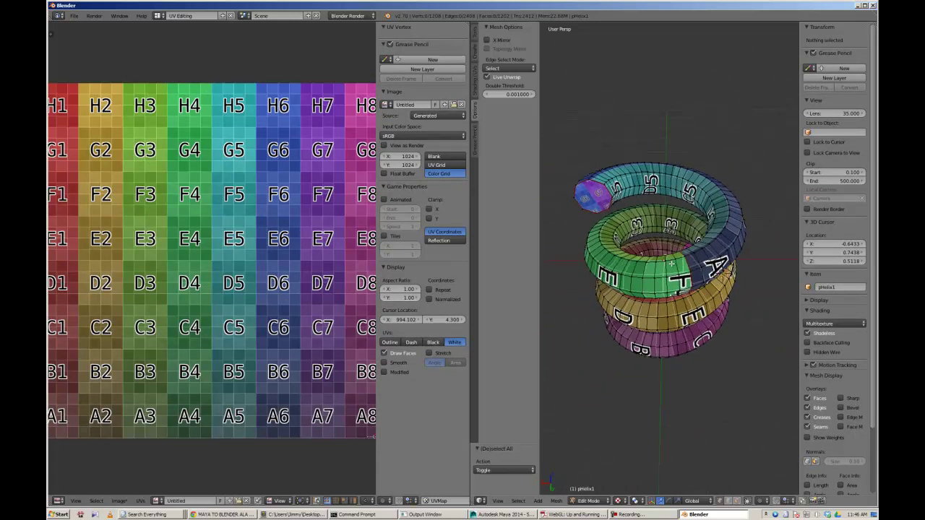
key("Tab")
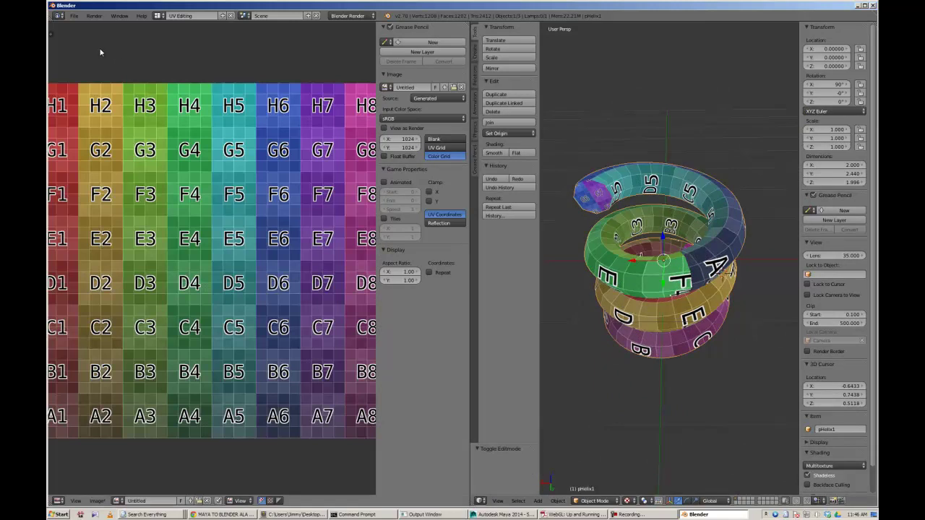
Export the helix as a Wavefront OBJ to C:\OBJ\geo_into_maya.obj
left_click(73, 16)
mouse_move(88, 172)
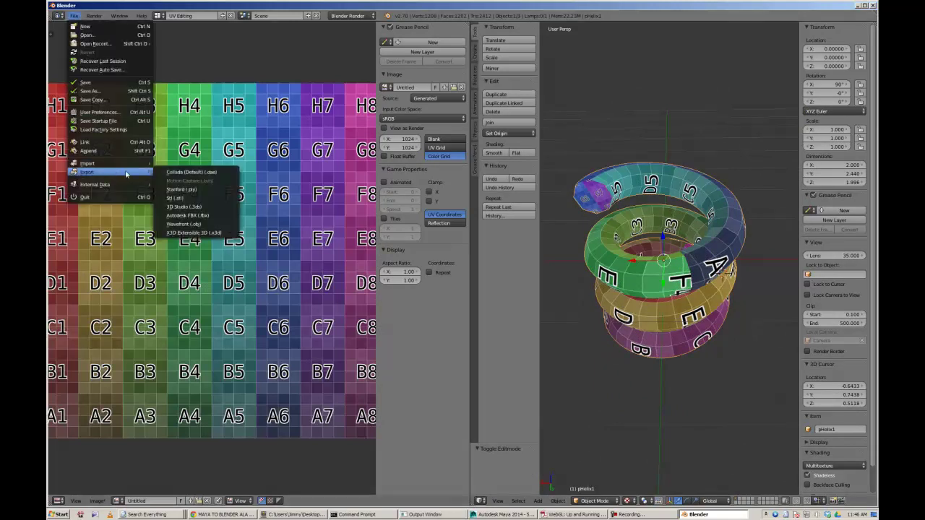
left_click(193, 229)
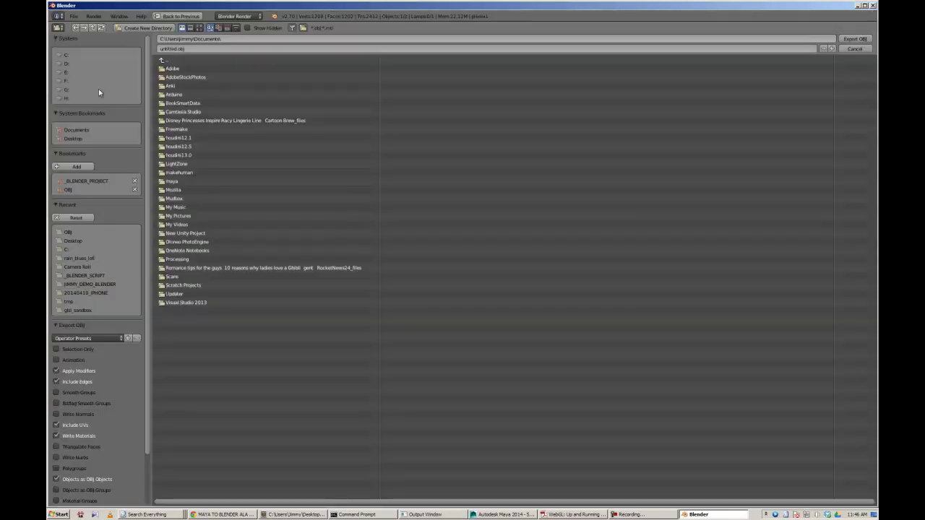
left_click(68, 190)
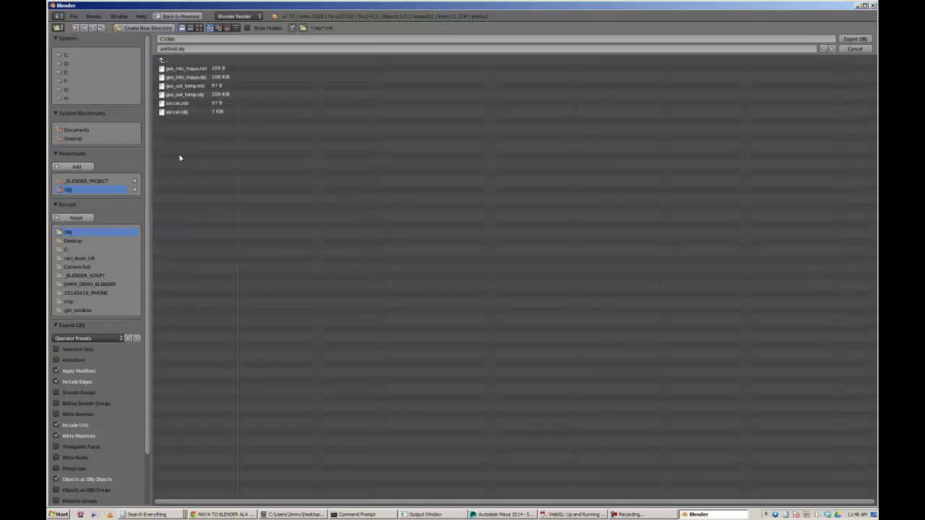
left_click(191, 78)
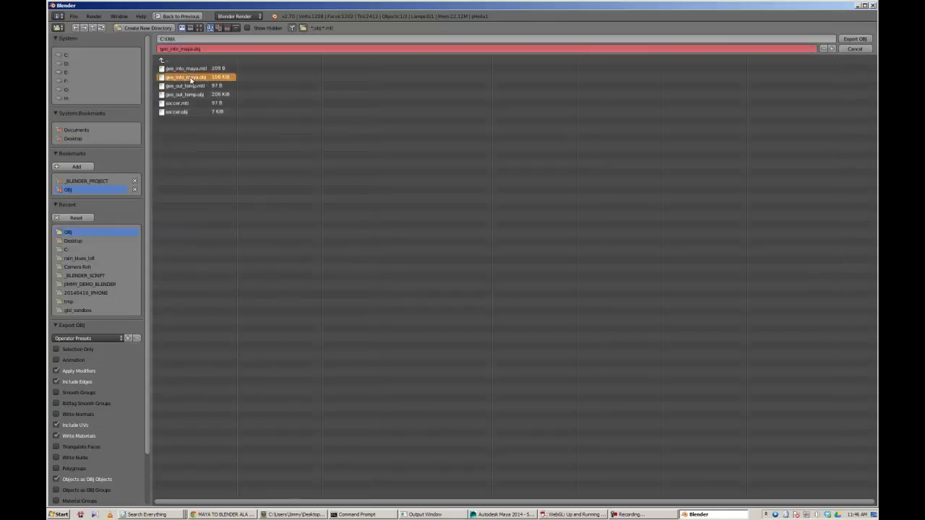
left_click(856, 39)
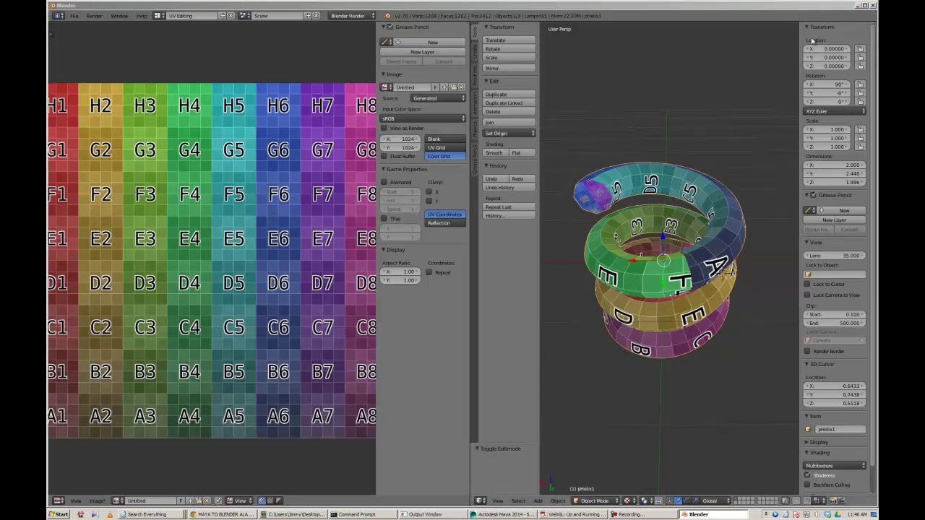
Quit Blender without saving and orbit the helix in Maya's perspective view
left_click(872, 6)
left_click(477, 284)
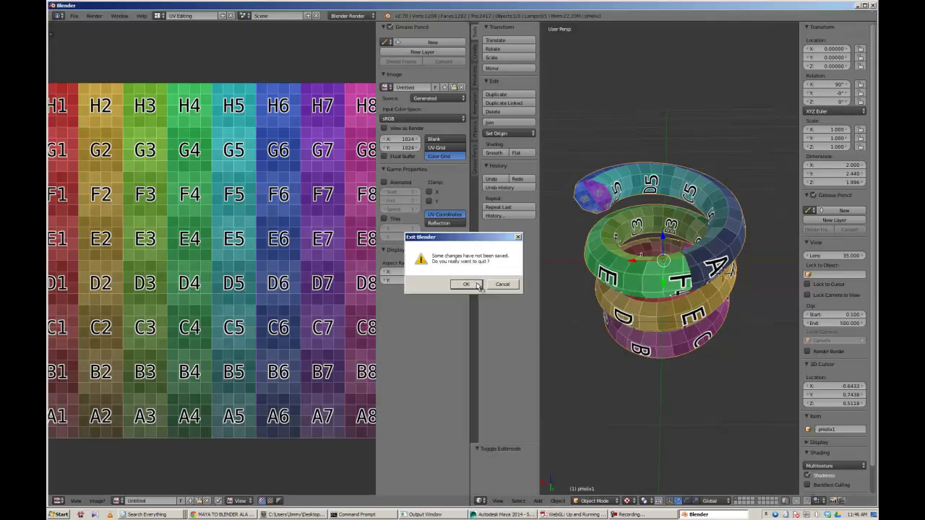
left_click_drag(551, 170, 607, 217, "alt")
Move the original pHelix1 off to the left with the Move tool
right_click_drag(607, 217, 578, 239, "alt")
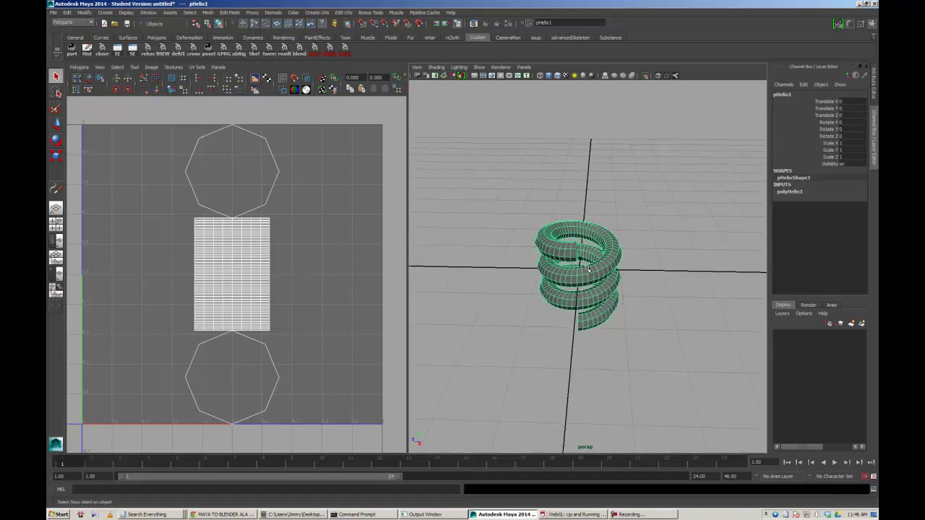
key("w")
middle_click_drag(630, 275, 582, 269)
left_click(437, 121)
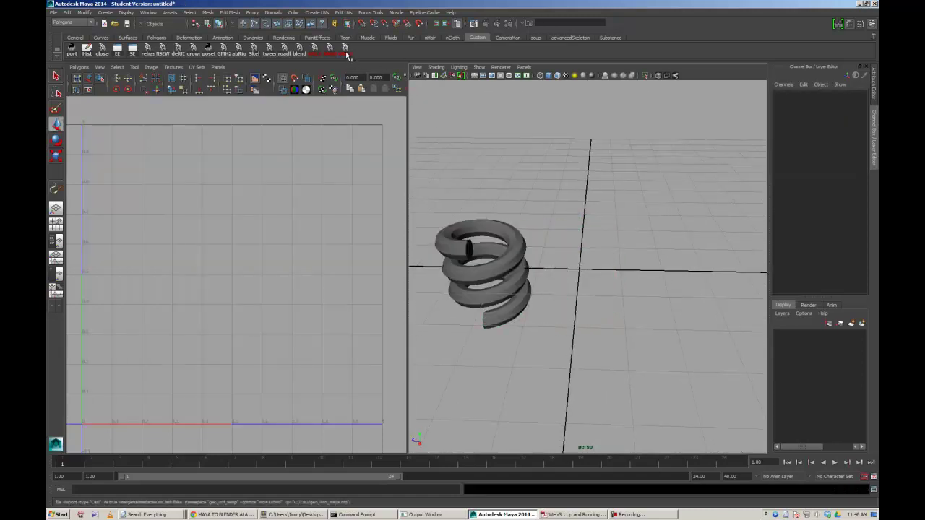
Orbit around both springs, selecting the imported helix and then the original pHelix1
left_click_drag(437, 121, 565, 243, "alt")
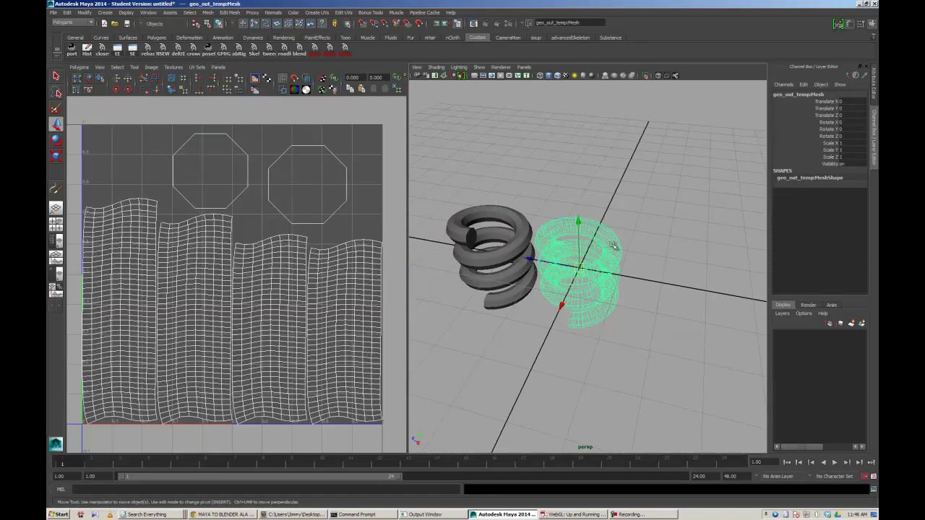
left_click(672, 404)
left_click_drag(672, 405, 578, 203, "alt")
left_click(616, 269)
mouse_move(616, 270)
left_mouse_down("alt")
mouse_move(595, 207)
mouse_move(541, 181)
left_mouse_up("alt")
left_click(594, 207)
left_click(574, 245)
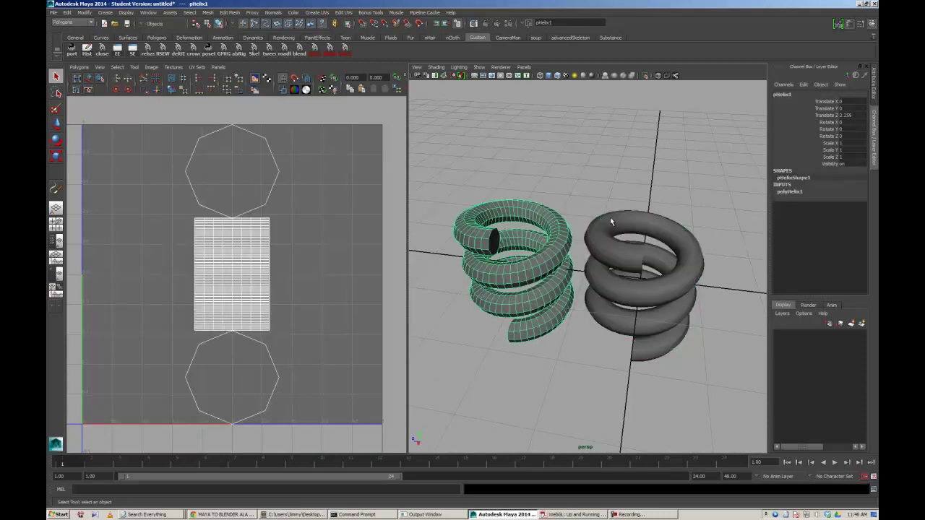